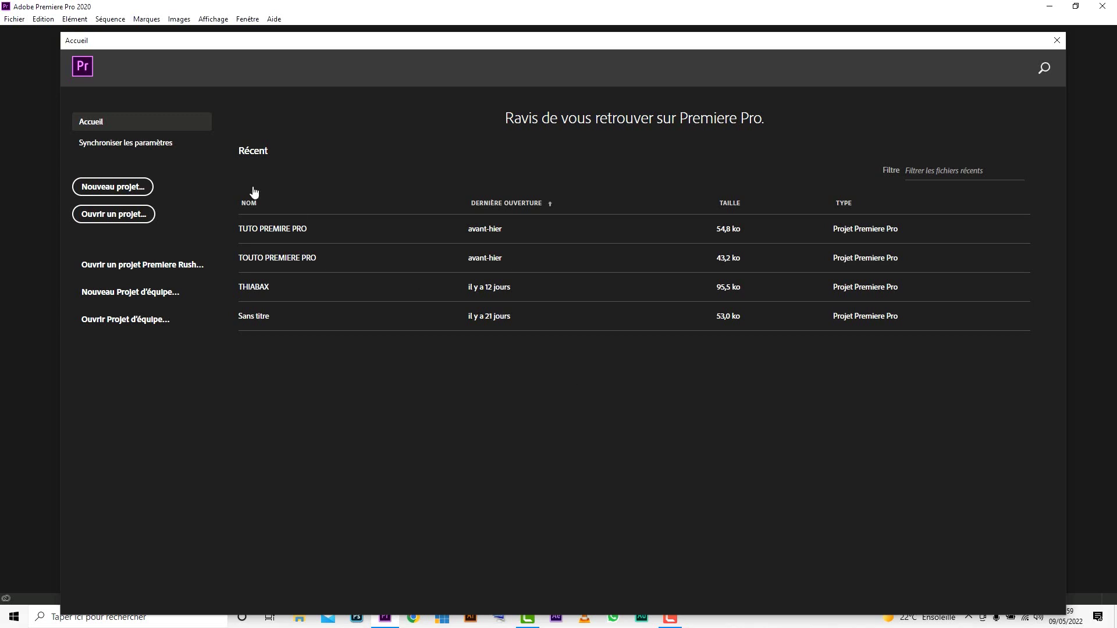
- Create a new project named "TUTO PREMIERE PRO" in the default location
left_click(139, 192)
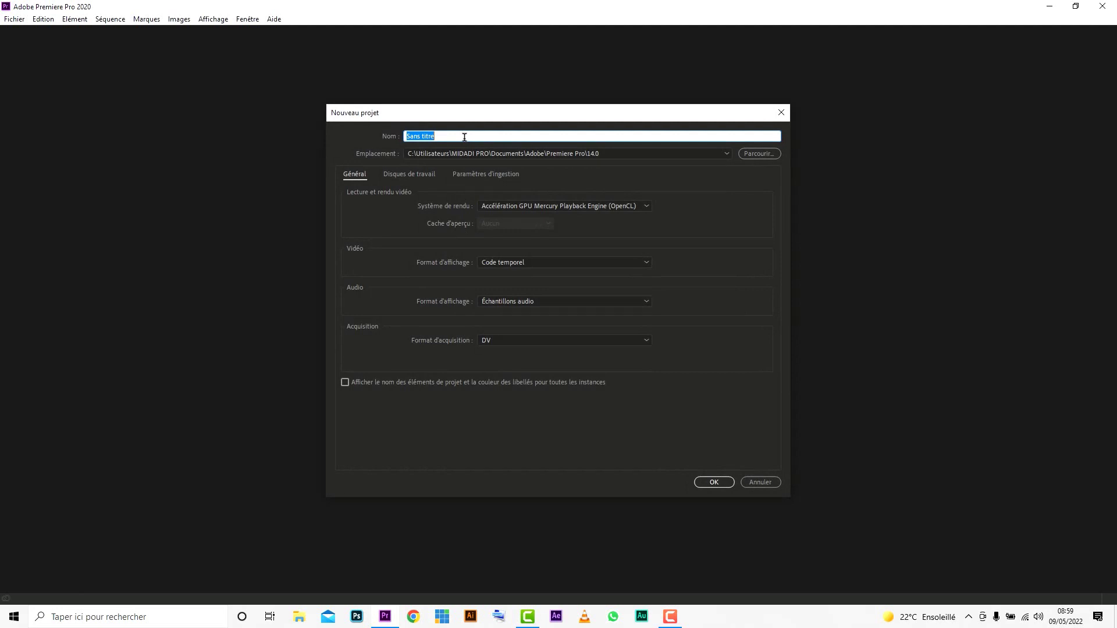
type("to")
key("BackSpace")
type("TUTO PREMIERE PRO")
key("Return")
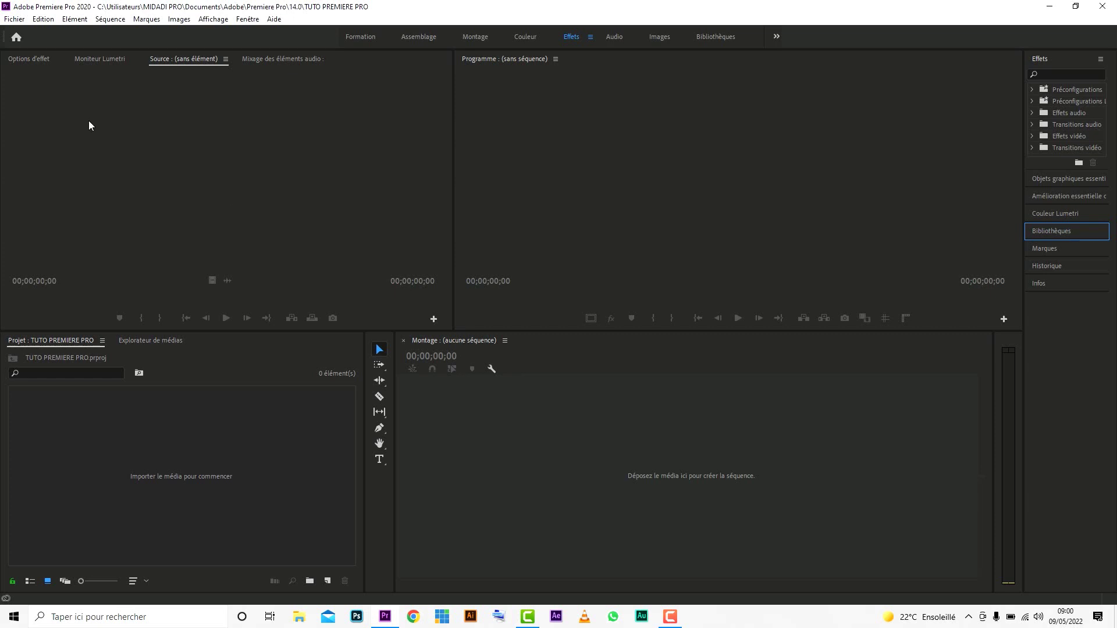
left_click(15, 19)
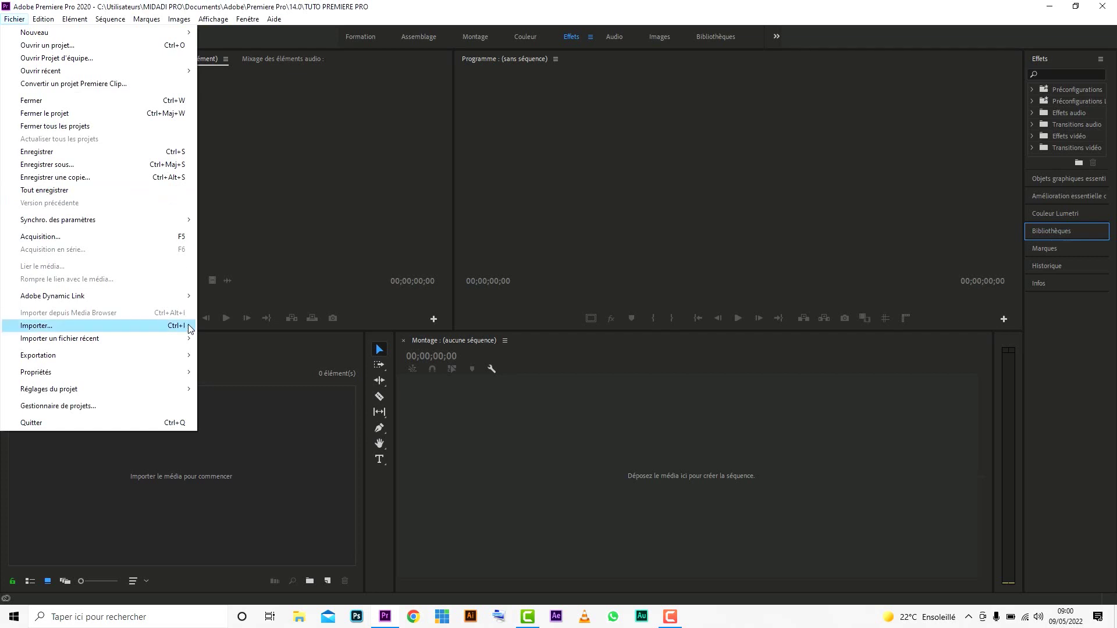
left_click(487, 460)
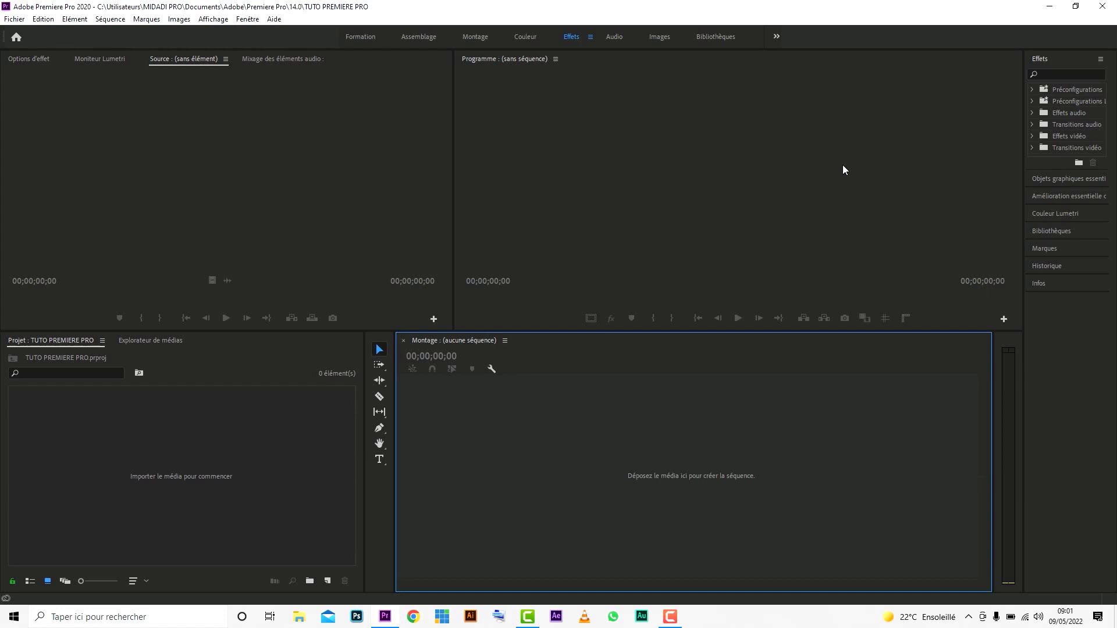
key("ctrl+i")
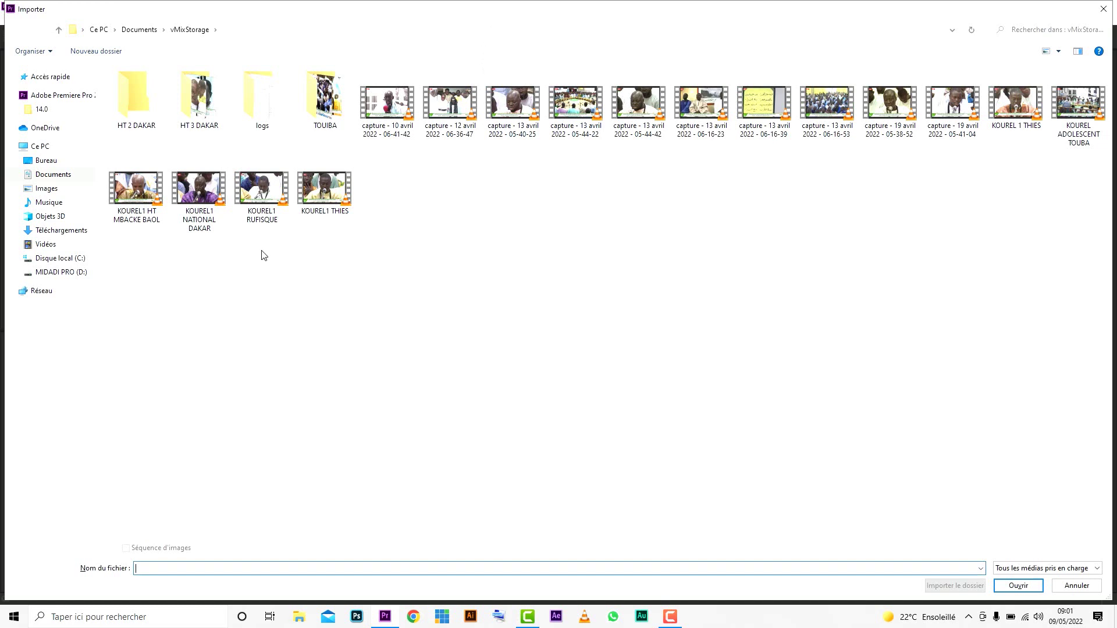
left_click_drag(261, 251, 345, 208)
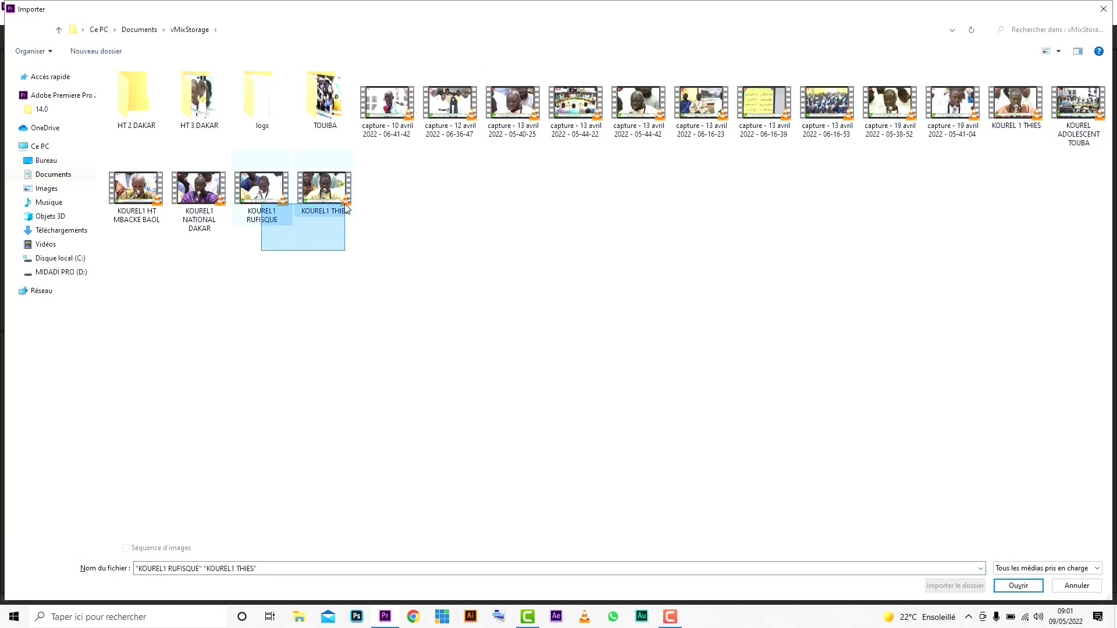
left_click_drag(345, 208, 345, 208)
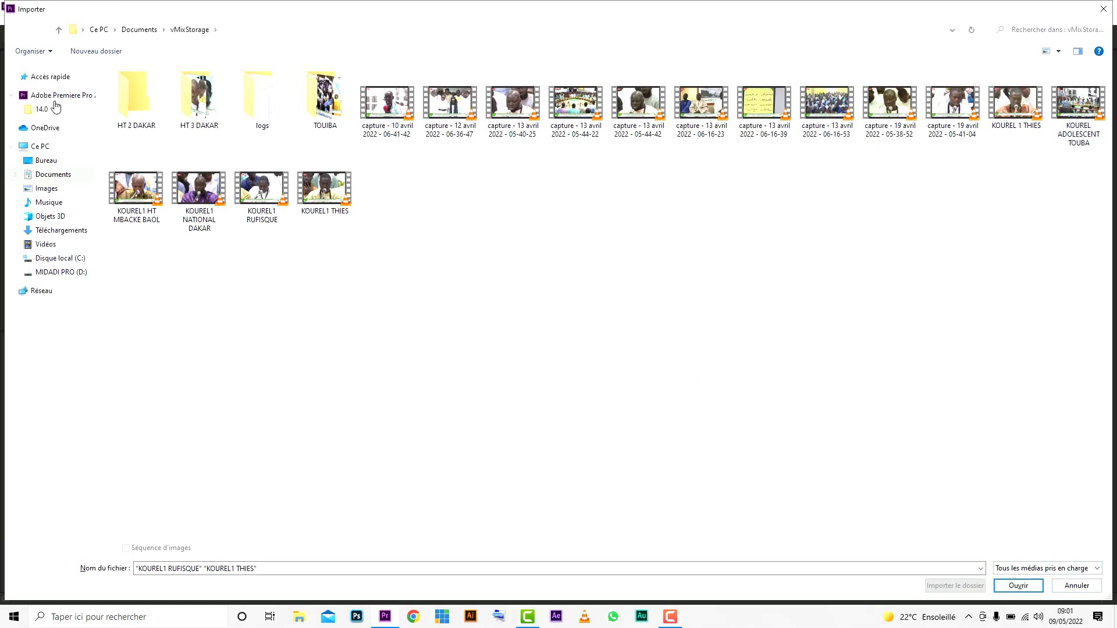
left_click(63, 163)
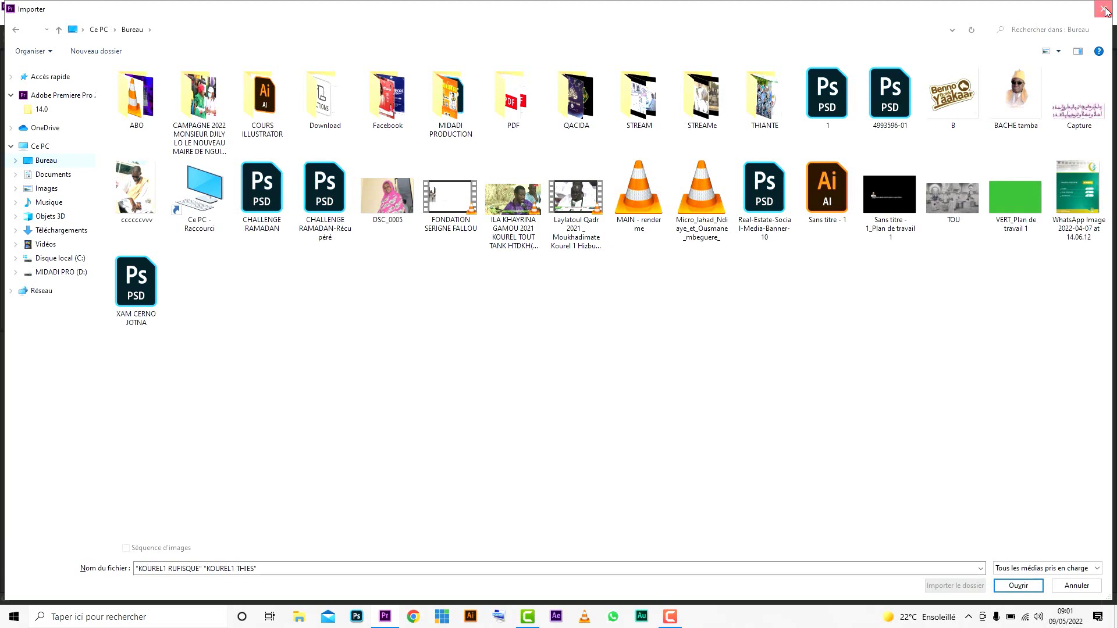
left_click(1105, 10)
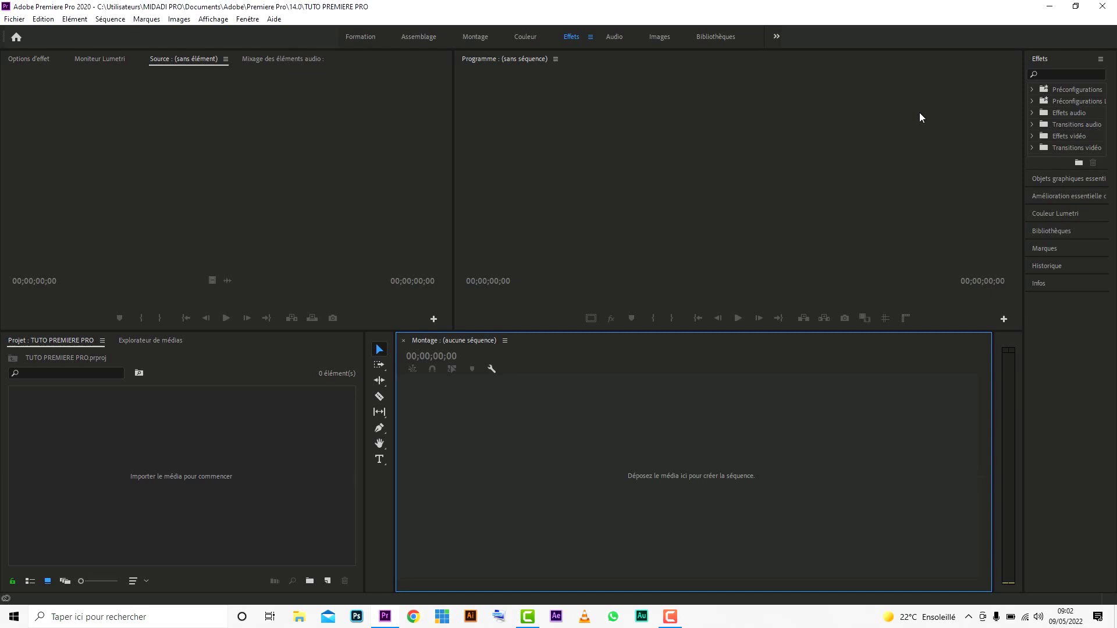
double_click(141, 477)
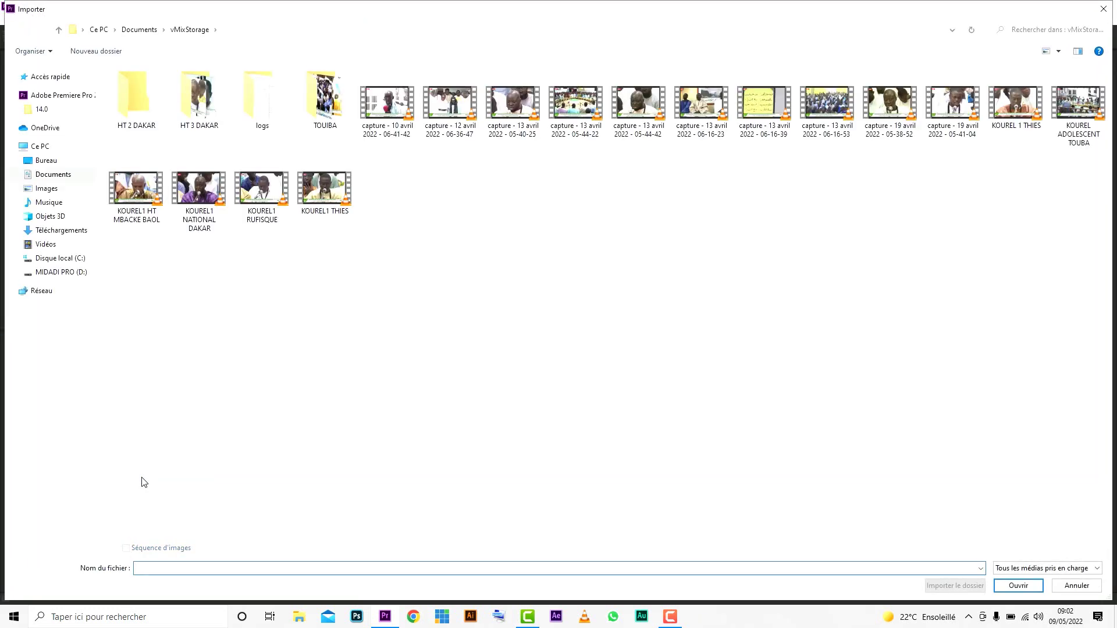
left_click(1097, 18)
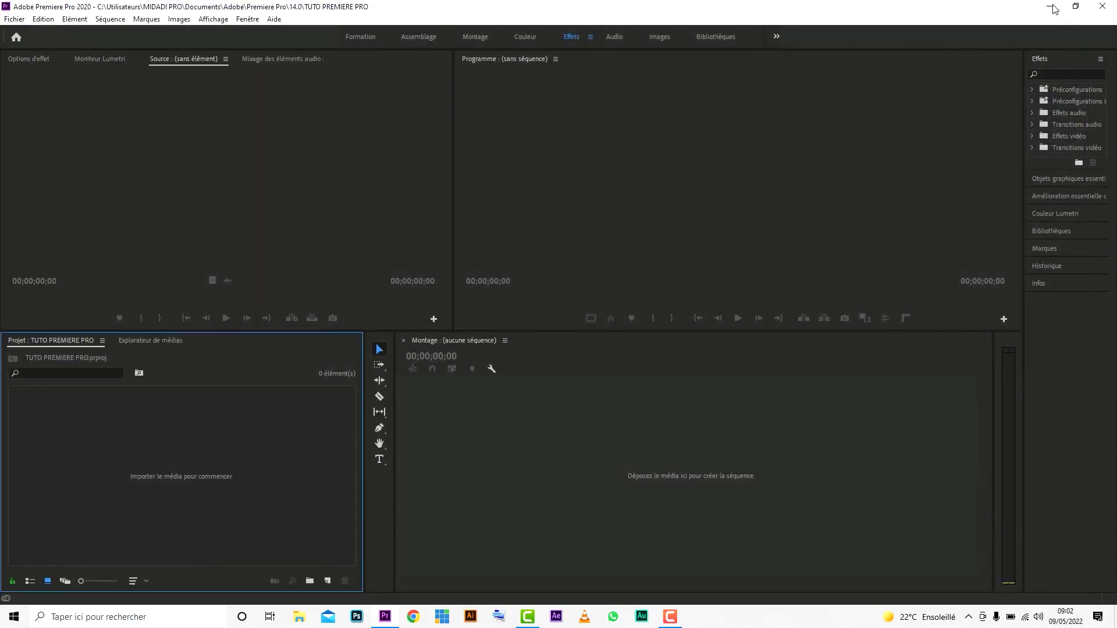
- Switch to the desktop and examine the video clips in the STREAM folder
left_click(1054, 10)
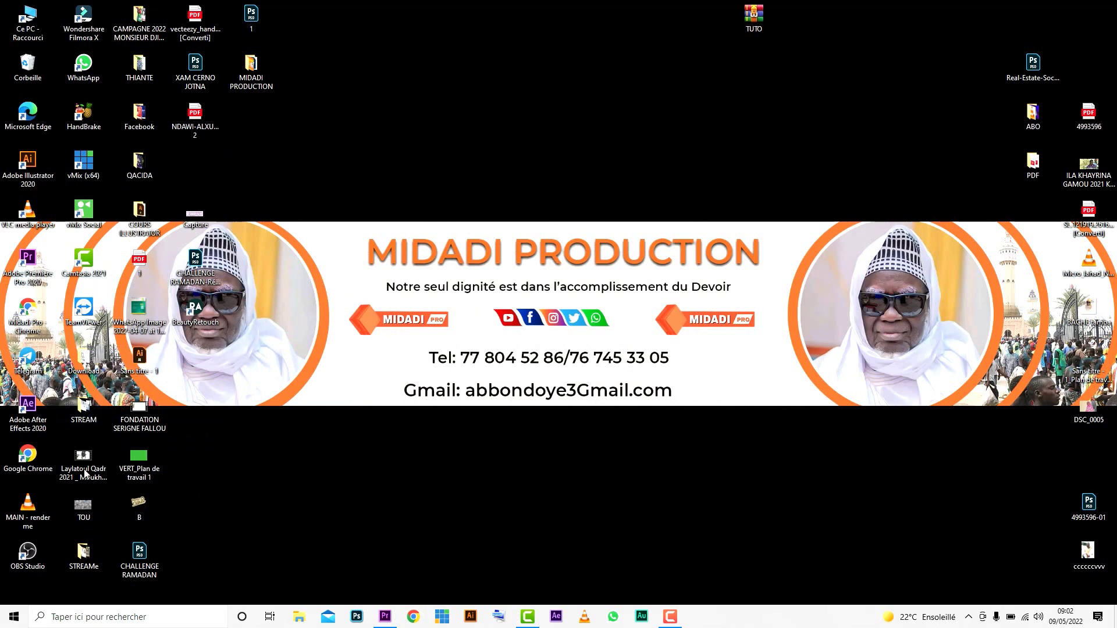
double_click(85, 413)
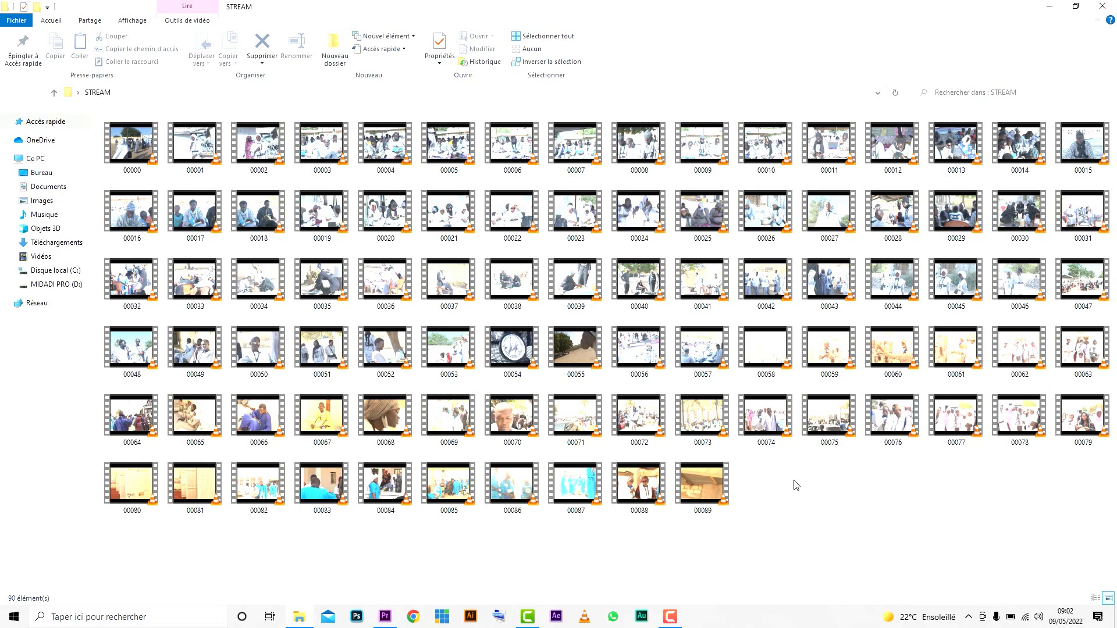
left_click(1103, 7)
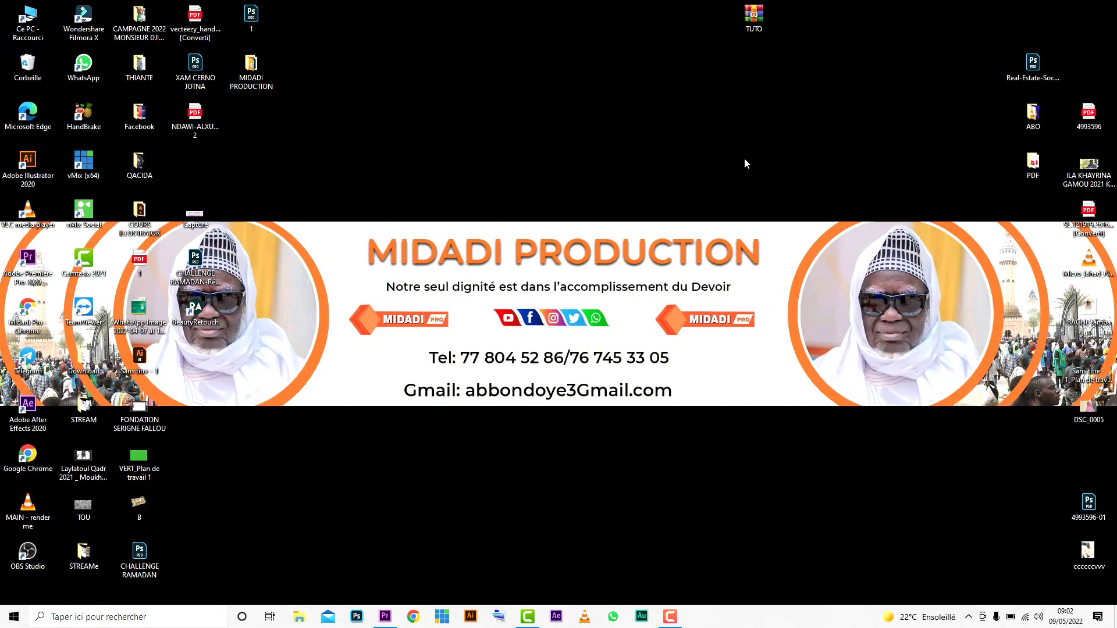
double_click(84, 407)
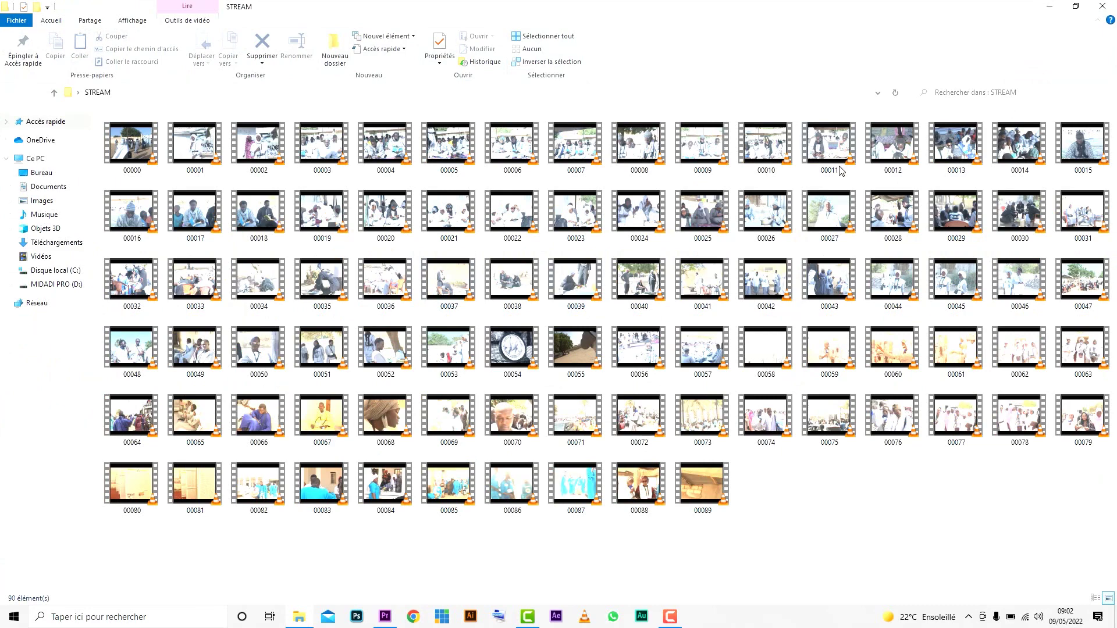
left_click(1112, 6)
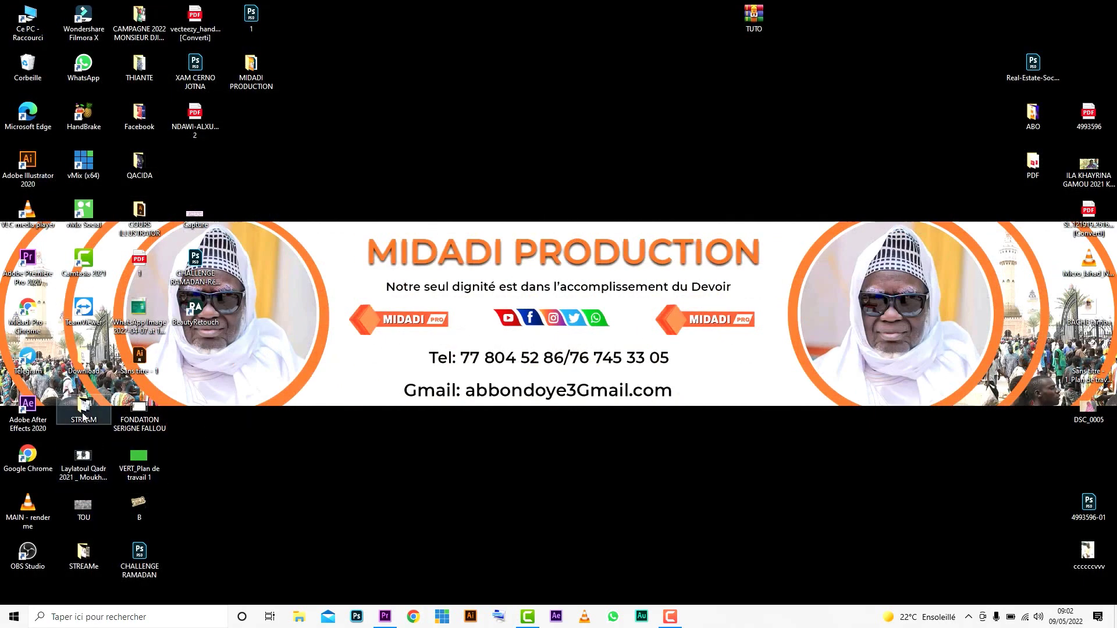
- Import the STREAM folder from the desktop into the Premiere Pro project and deselect it
left_click_drag(85, 406, 190, 495)
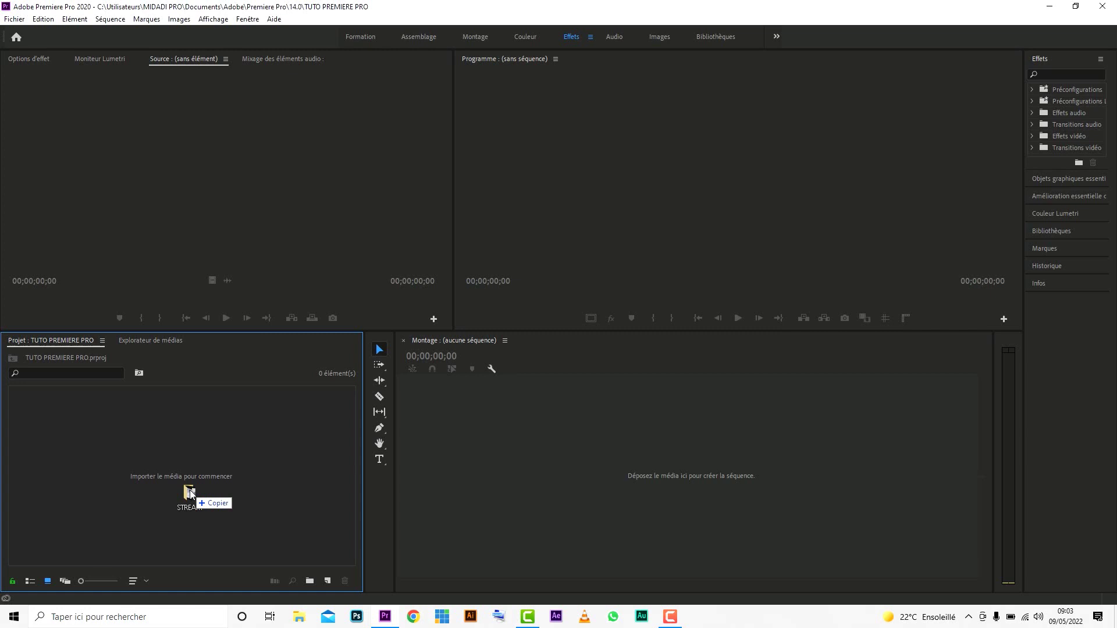
left_click_drag(190, 494, 190, 494)
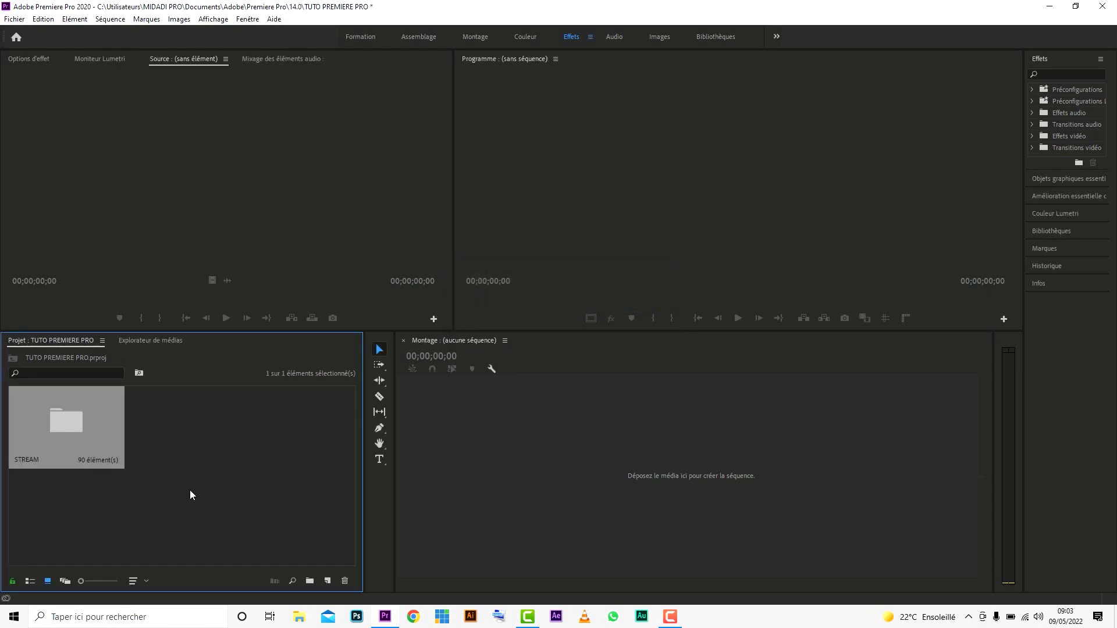
left_click(190, 490)
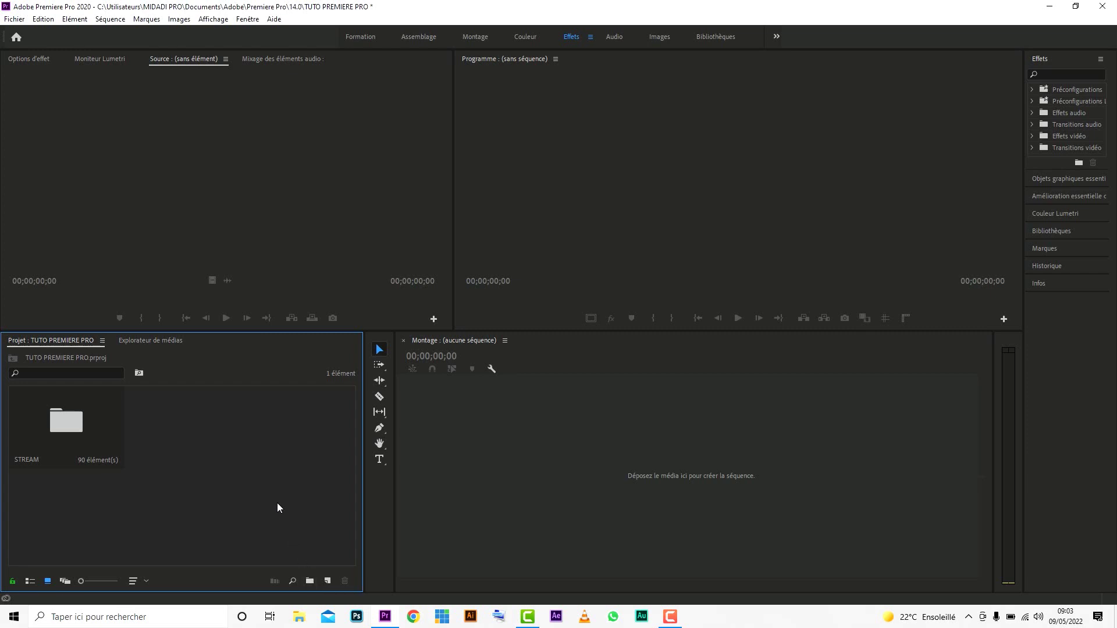
- Create a new bin named "AUDIO" in the project
left_click(309, 581)
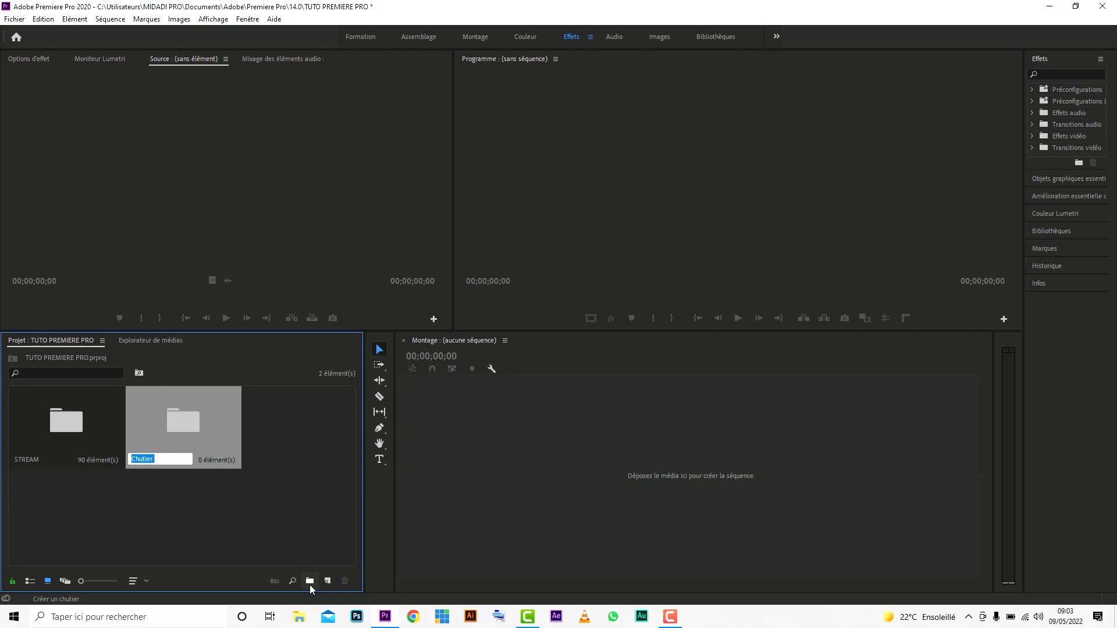
type("A")
type("DIO")
key("Left")
key("Left")
key("Left")
type("U")
left_click(286, 507)
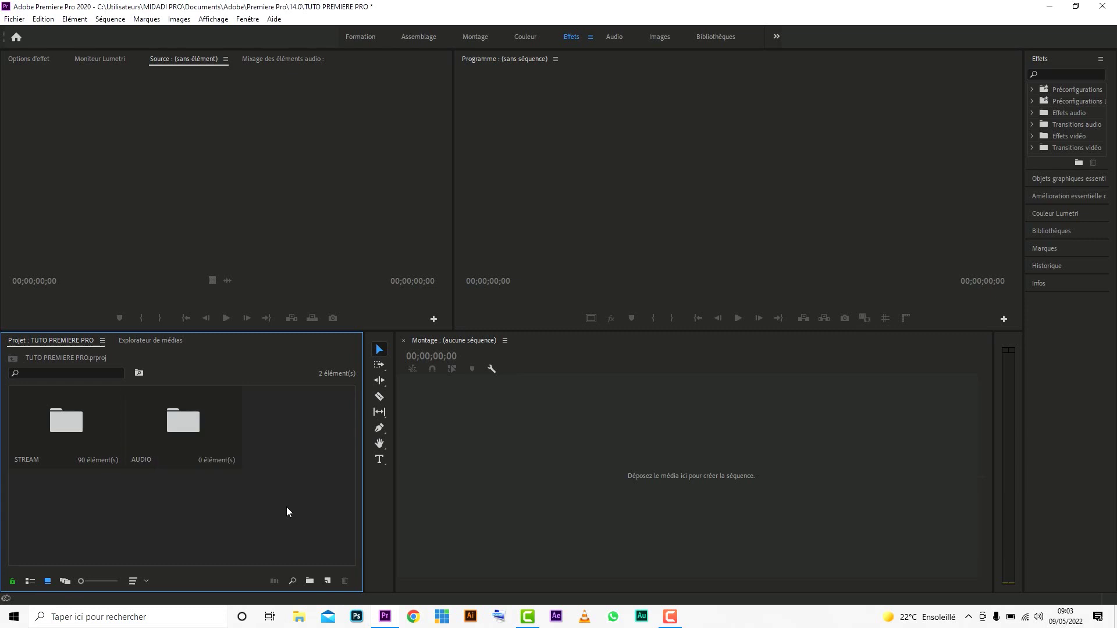
- Create another bin named "SEQUANCES" in the project
left_click(313, 582)
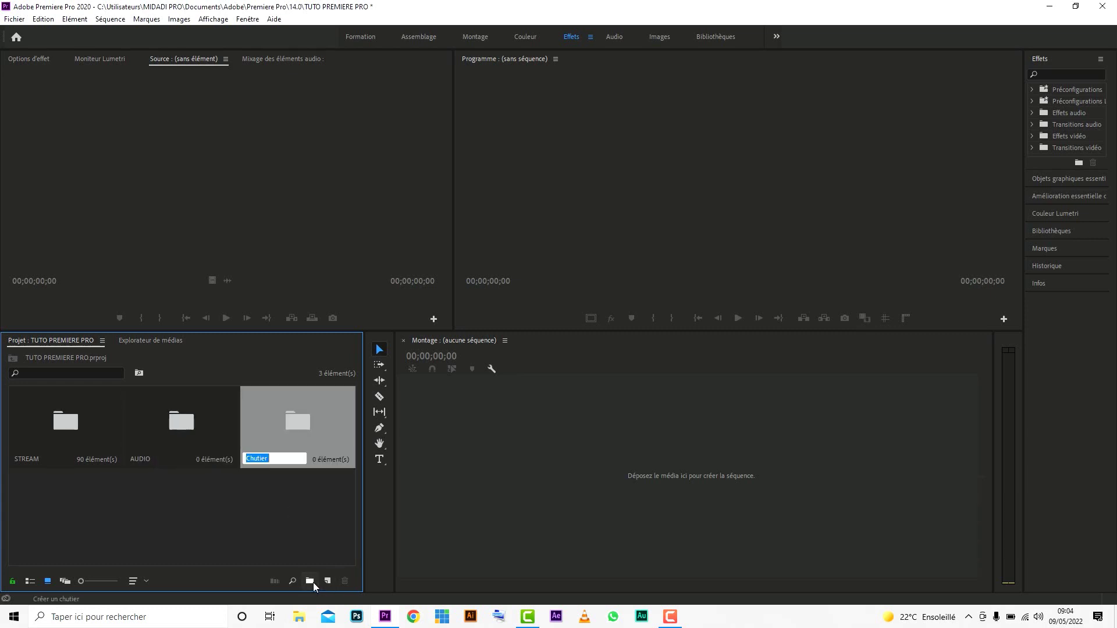
type("SEQUANCES")
left_click(238, 512)
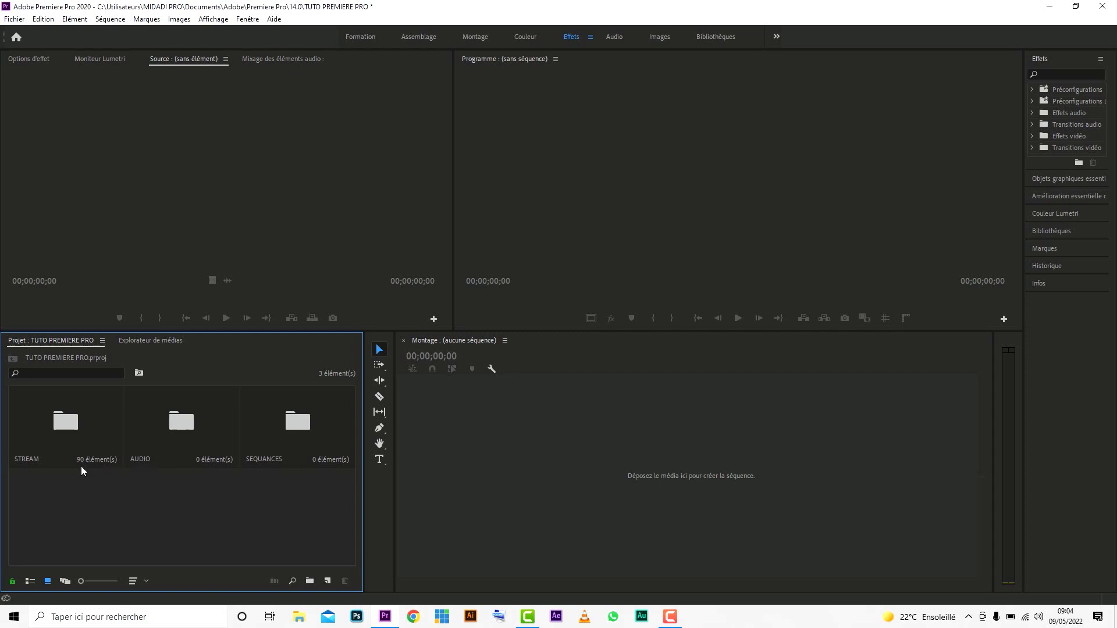
- Rename the STREAM bin as "VIDEOS"
left_click(32, 459)
left_click(26, 458)
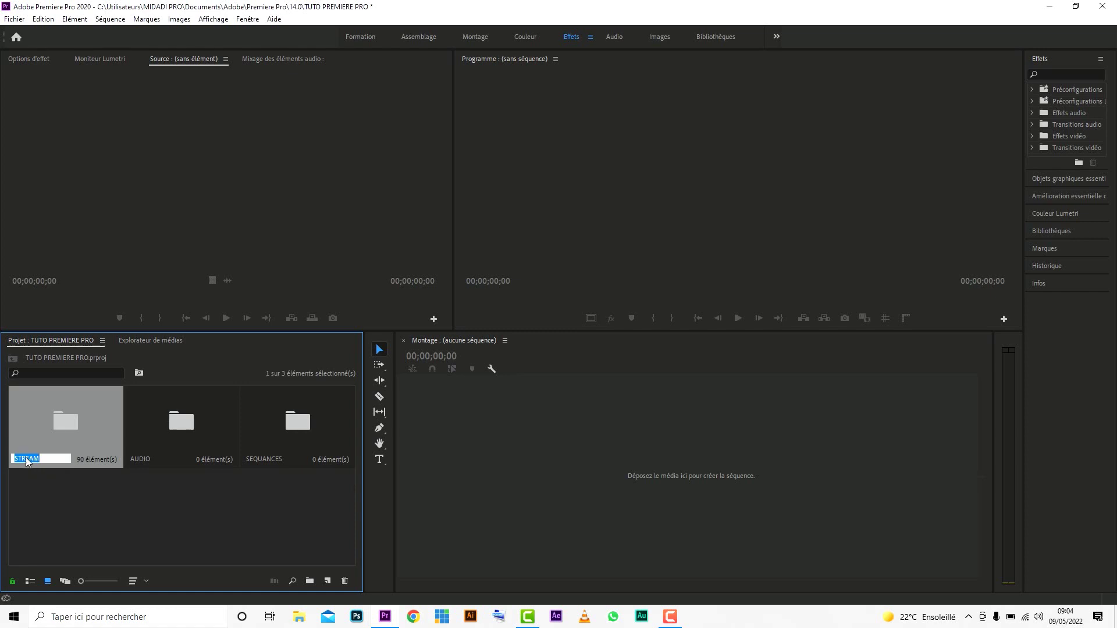
type("VIDEOS")
left_click(177, 509)
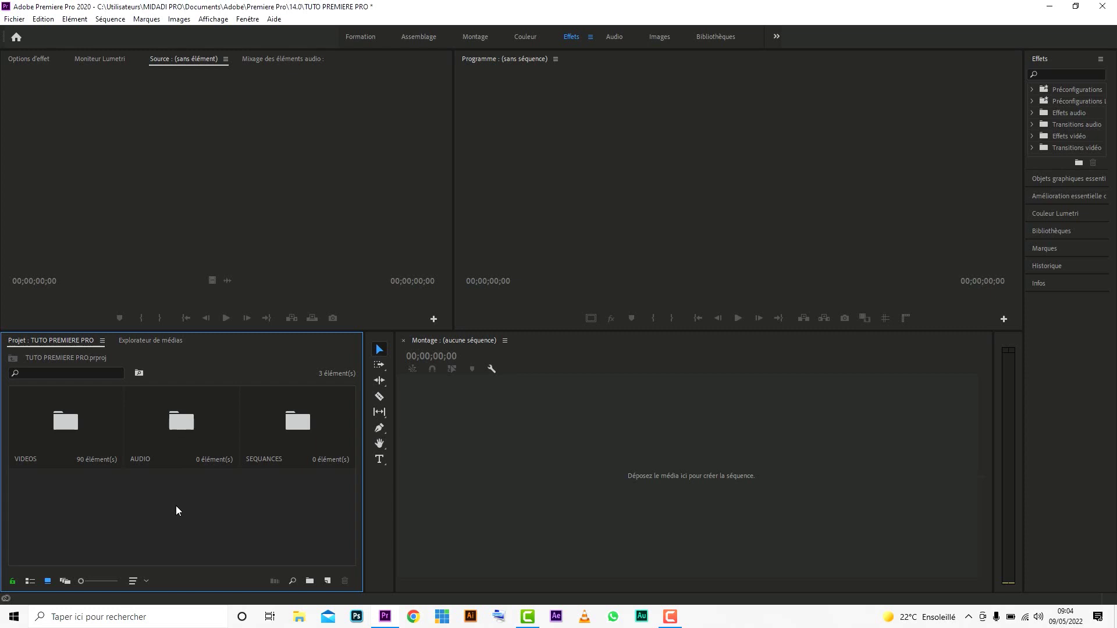
- Create a sequence from the clip 00001.MTS in the VIDEOS bin and view that sequence from its start in the Source monitor
double_click(73, 425)
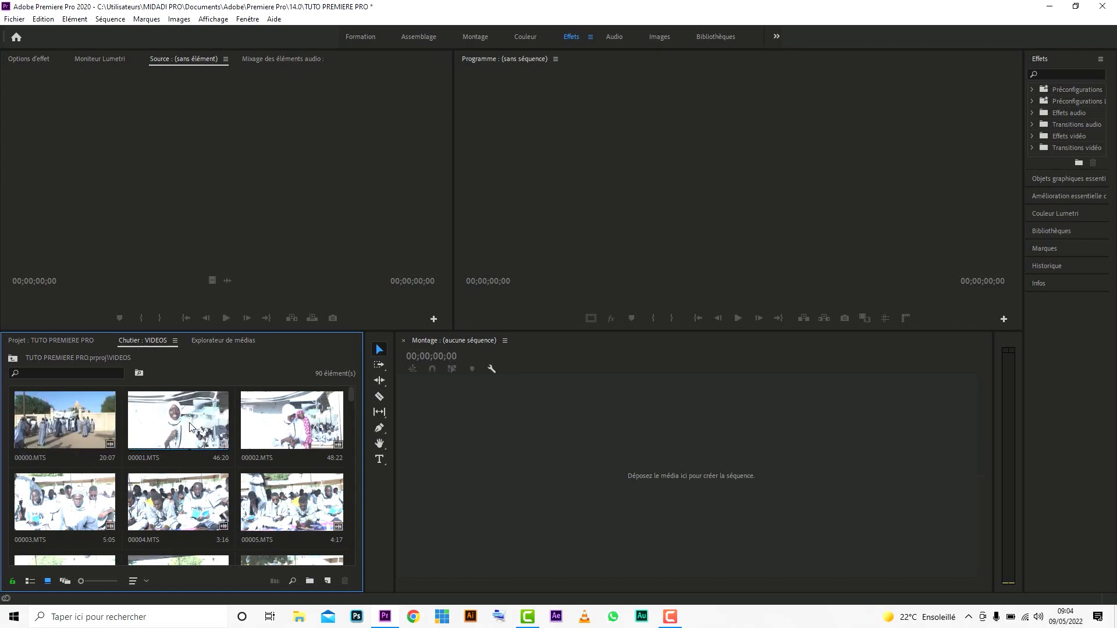
left_click_drag(182, 424, 520, 463)
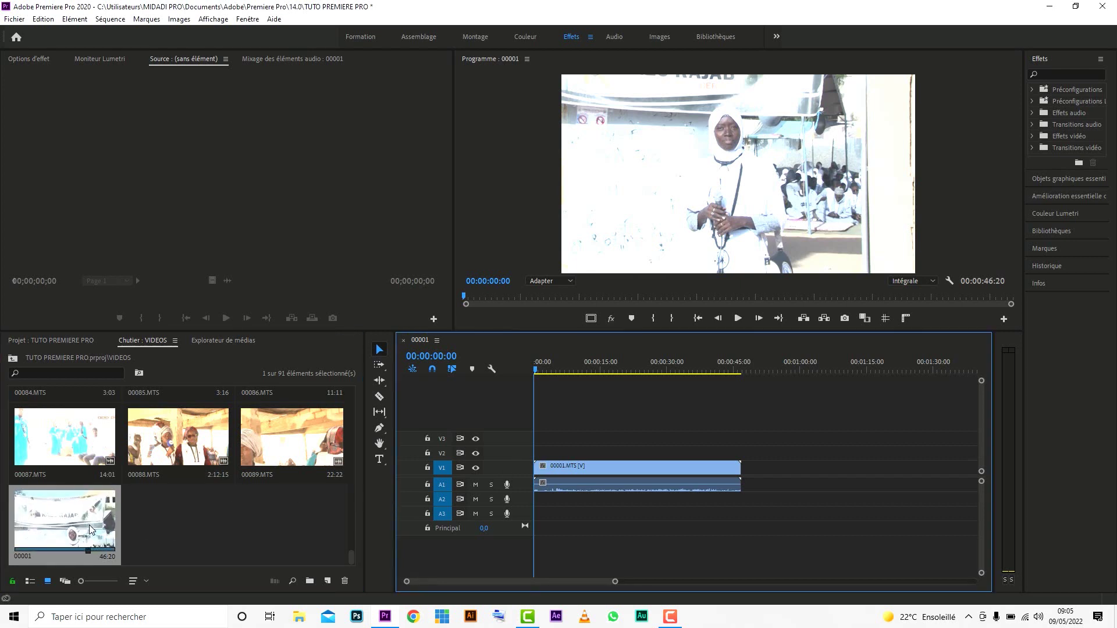
double_click(59, 529)
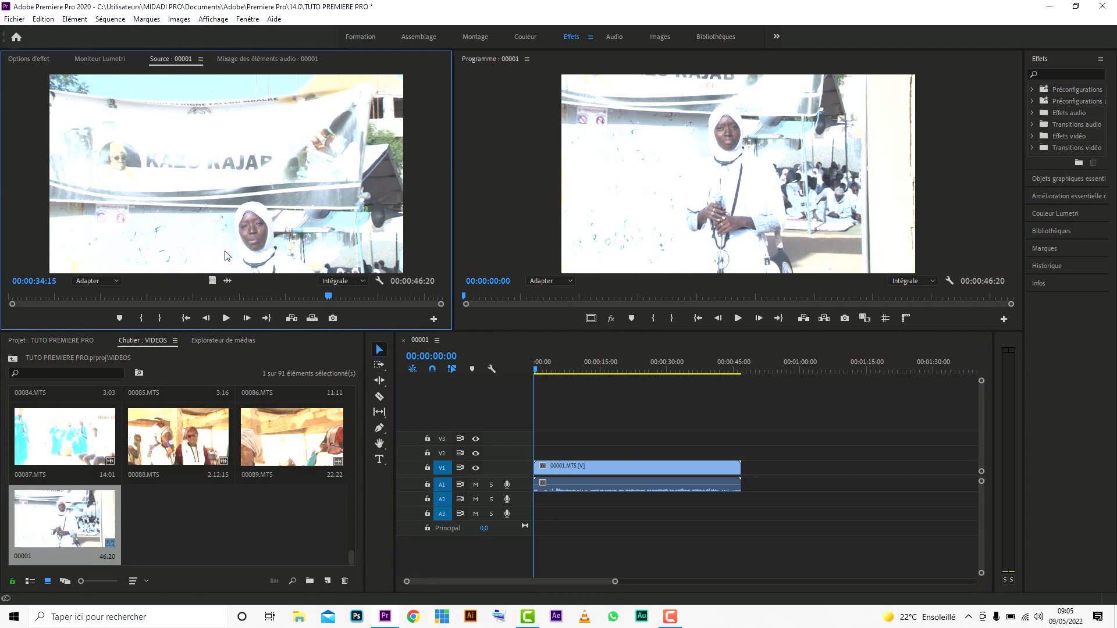
left_click(186, 318)
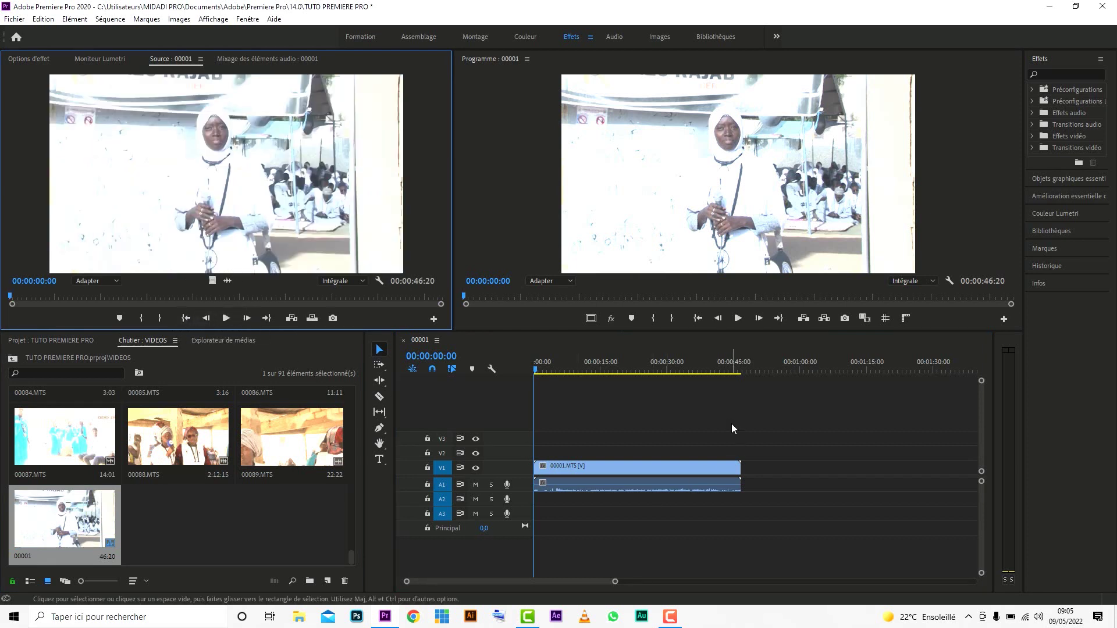
- Delete the 00001.MTS video and audio from the sequence timeline
left_click_drag(731, 423, 631, 525)
key("Delete")
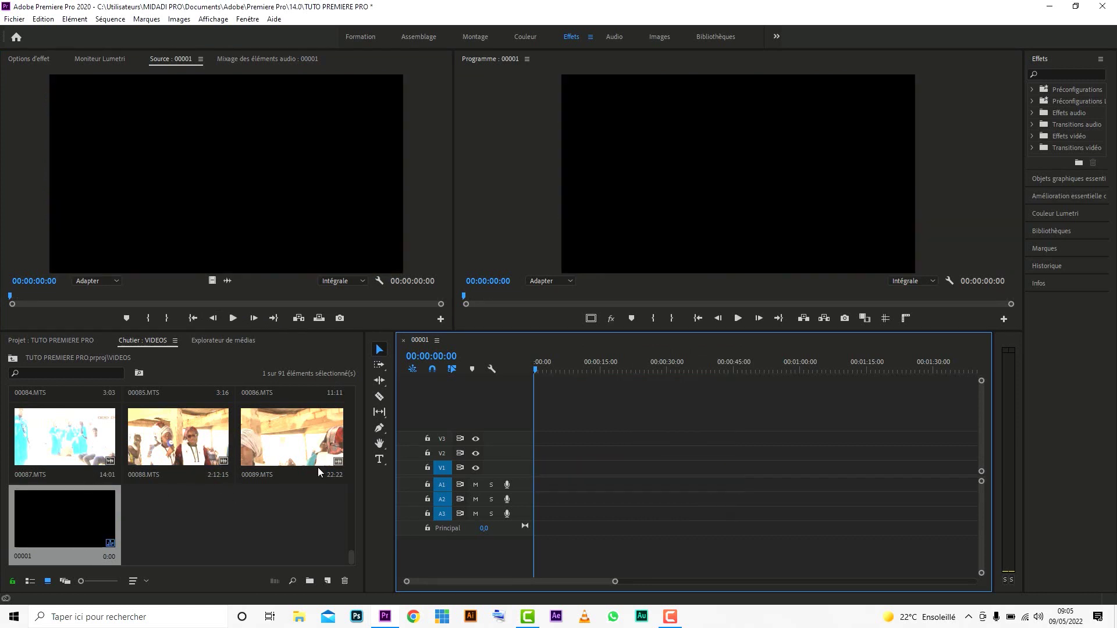
- Load the clip 00001.MTS from the VIDEOS bin into the Source monitor, play it from the start and pause at 00:00:04:22
left_click_drag(350, 545, 351, 476)
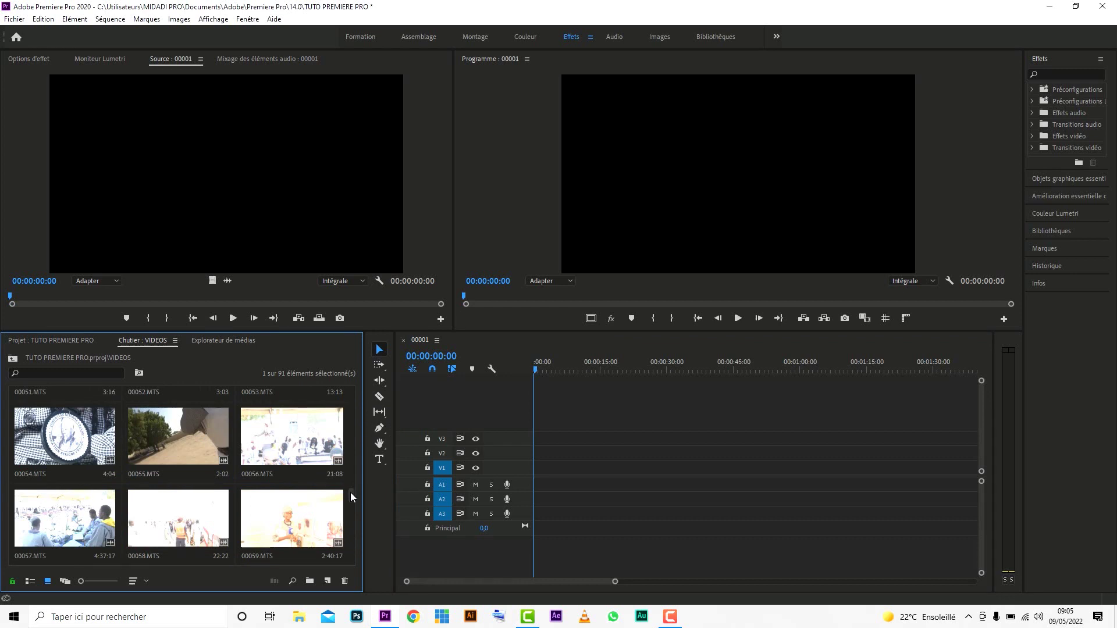
left_click_drag(350, 492, 351, 389)
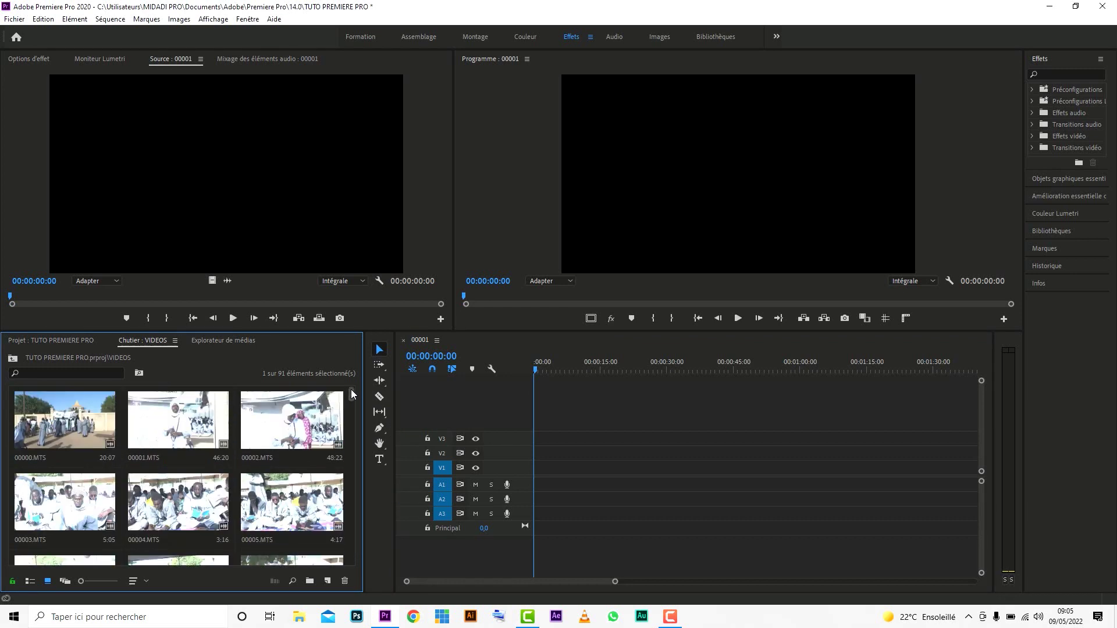
double_click(204, 425)
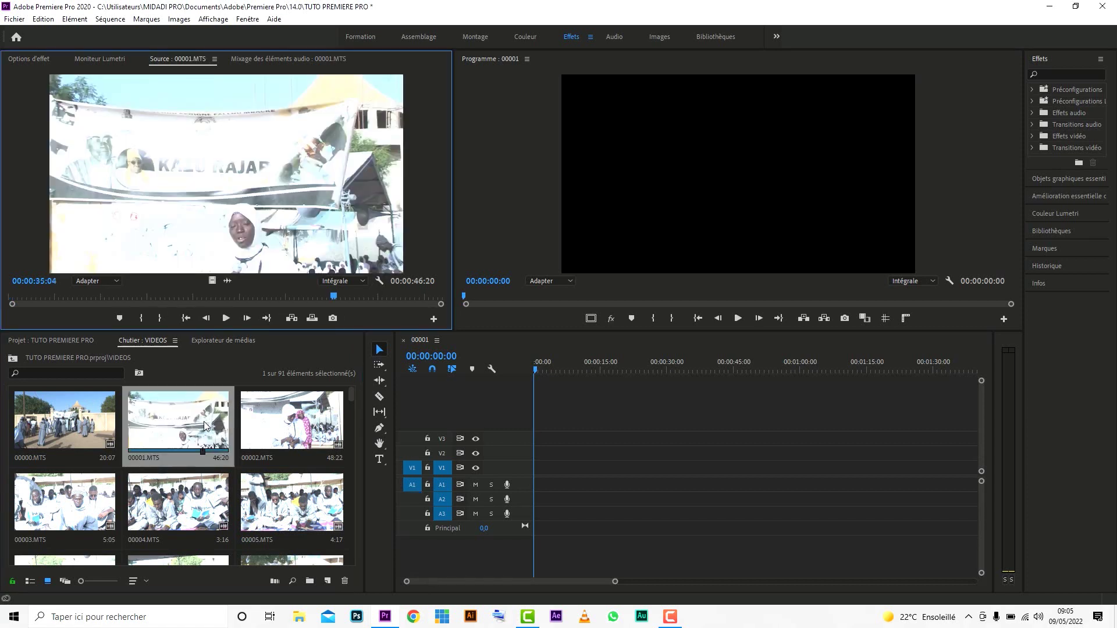
left_click(187, 319)
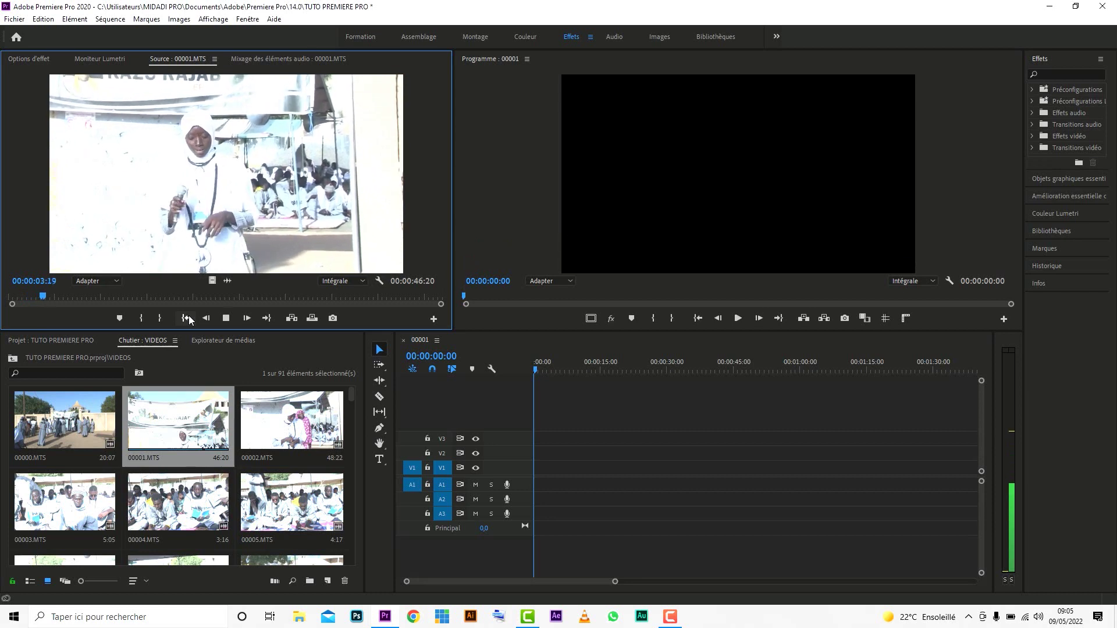
key("space")
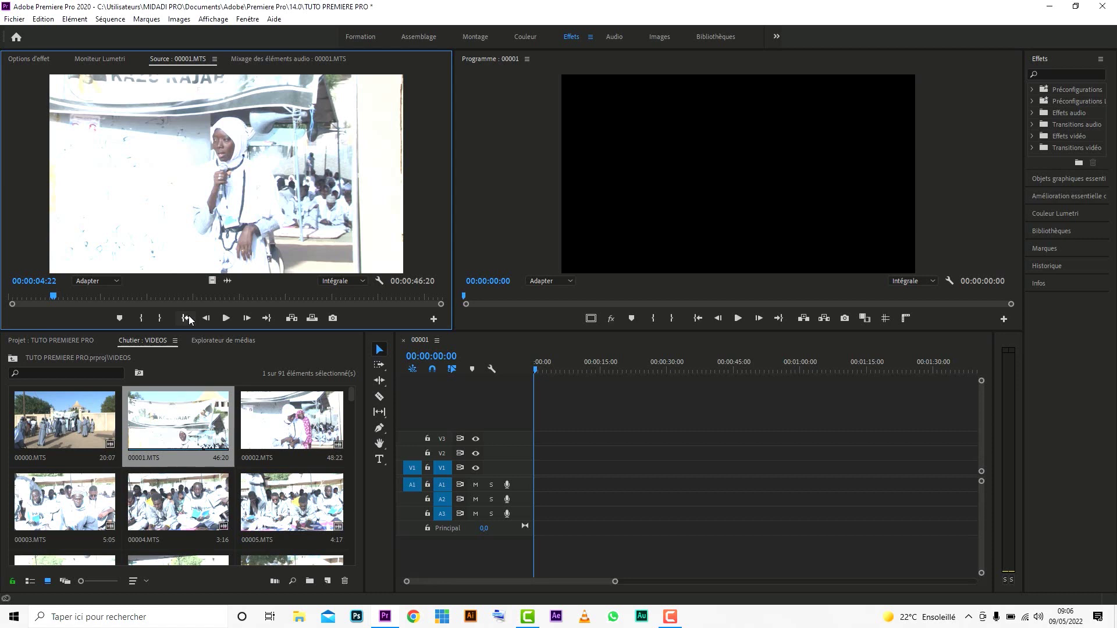
- Mark the in point of 00001.MTS at 00:00:04:22 and its out point at 00:00:28:10 in the Source monitor
key("i")
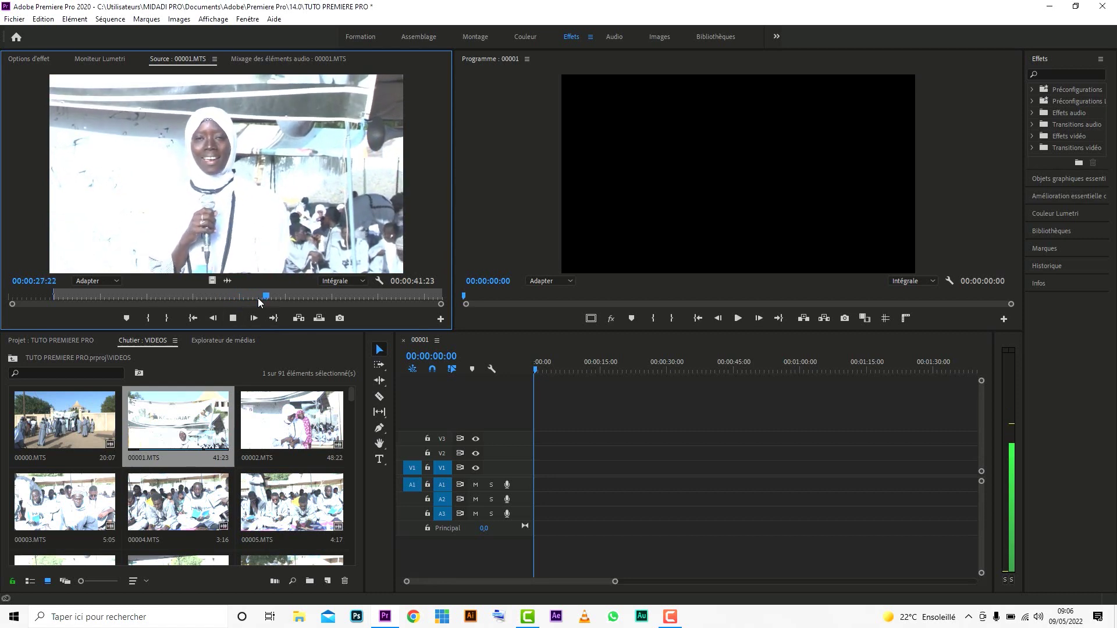
key("space")
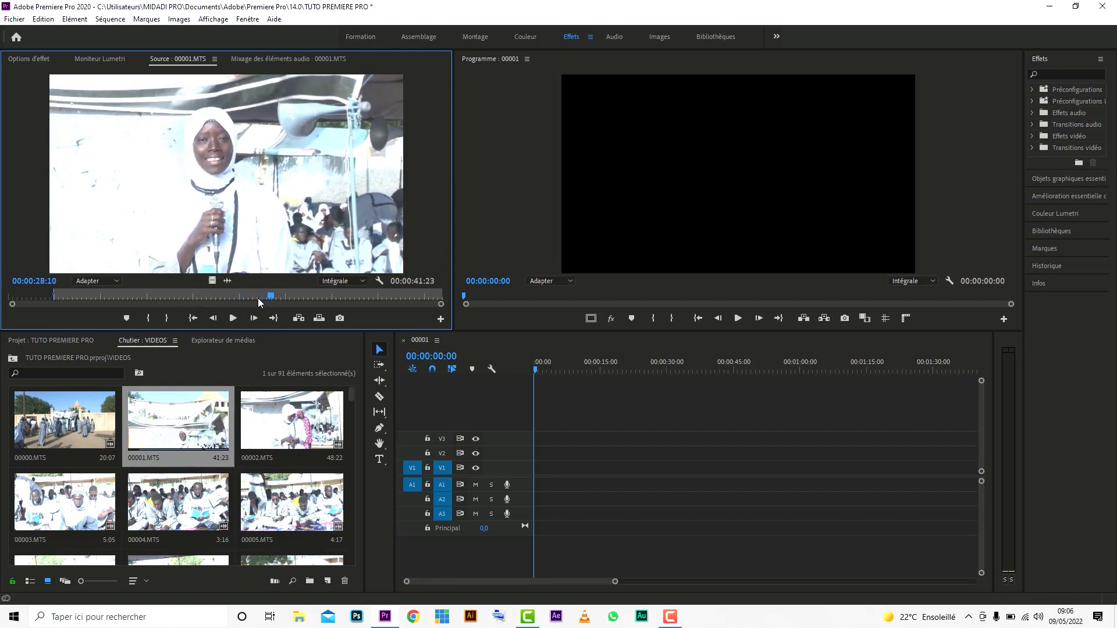
key("o")
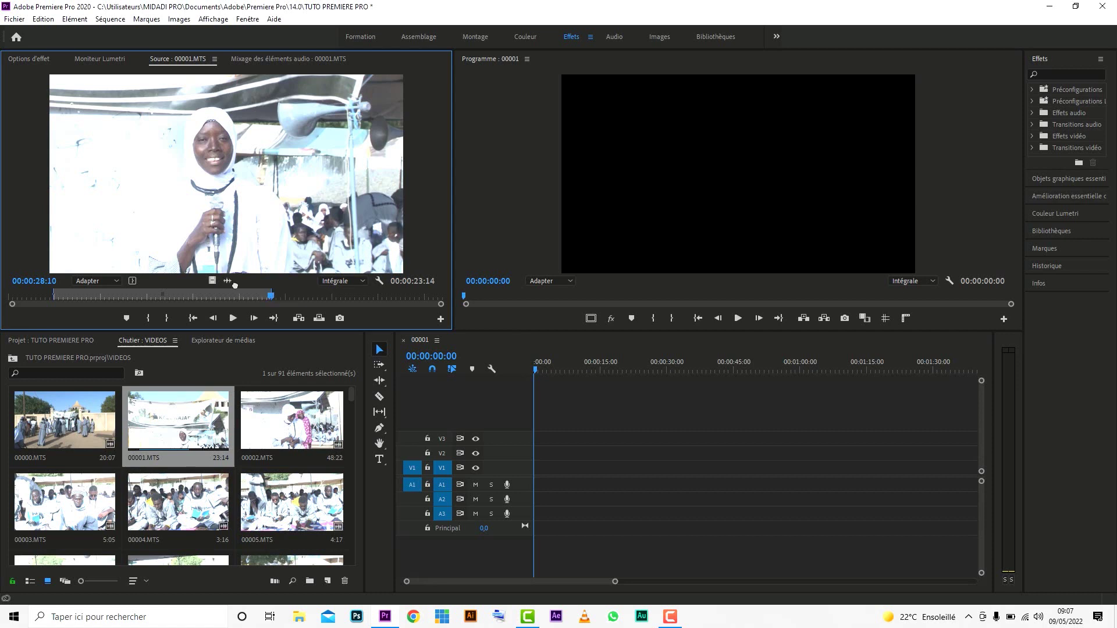
- Try placing only the audio of the marked 00001.MTS range on track A2 at the sequence start, and undo the placement
left_click_drag(227, 281, 529, 495)
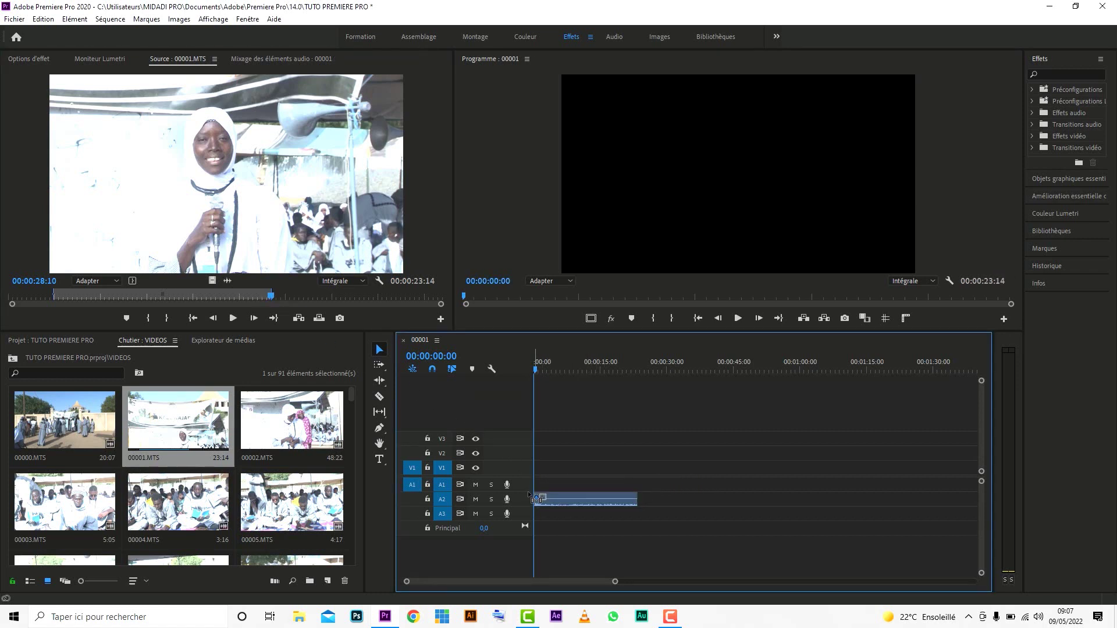
key("space")
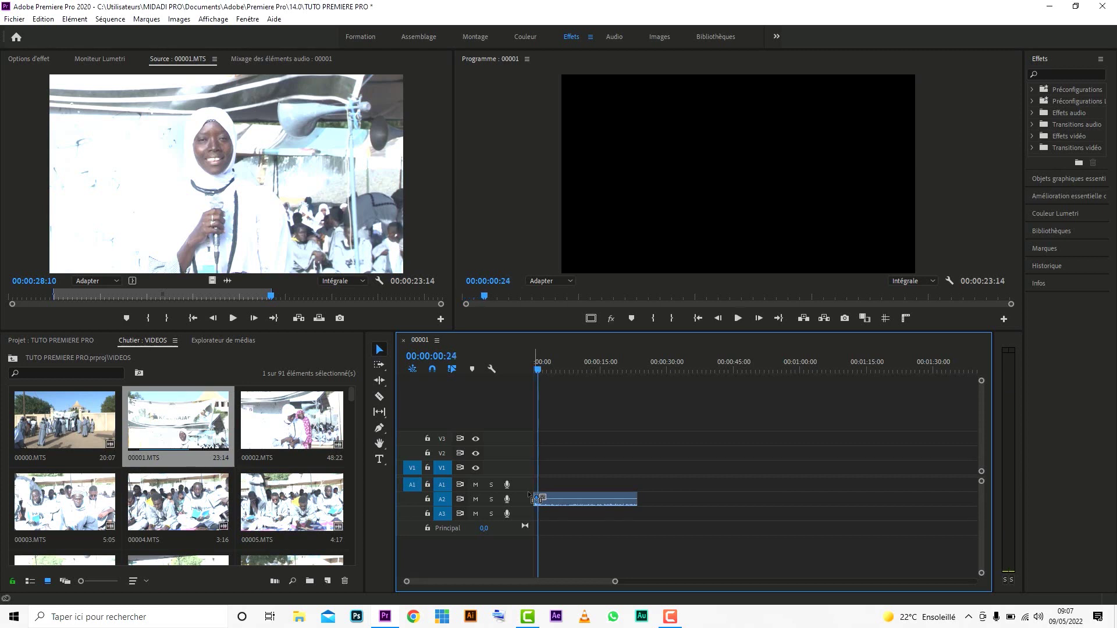
key("ctrl+z")
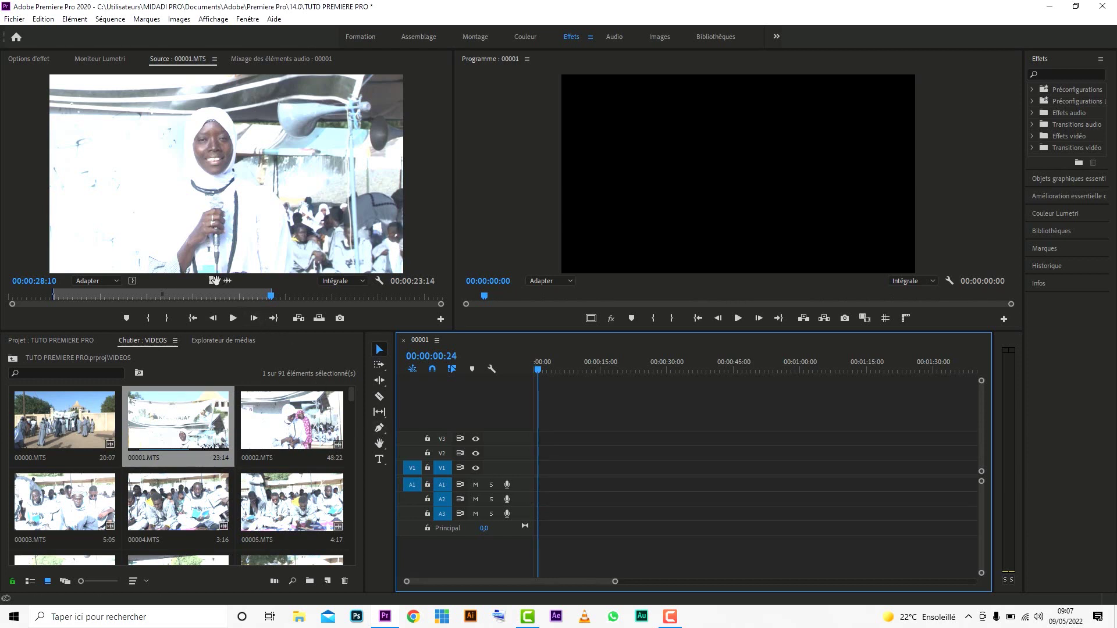
- Place only the video of the marked 00001.MTS range on track V1 and shift it to the sequence start
left_click_drag(211, 281, 315, 361)
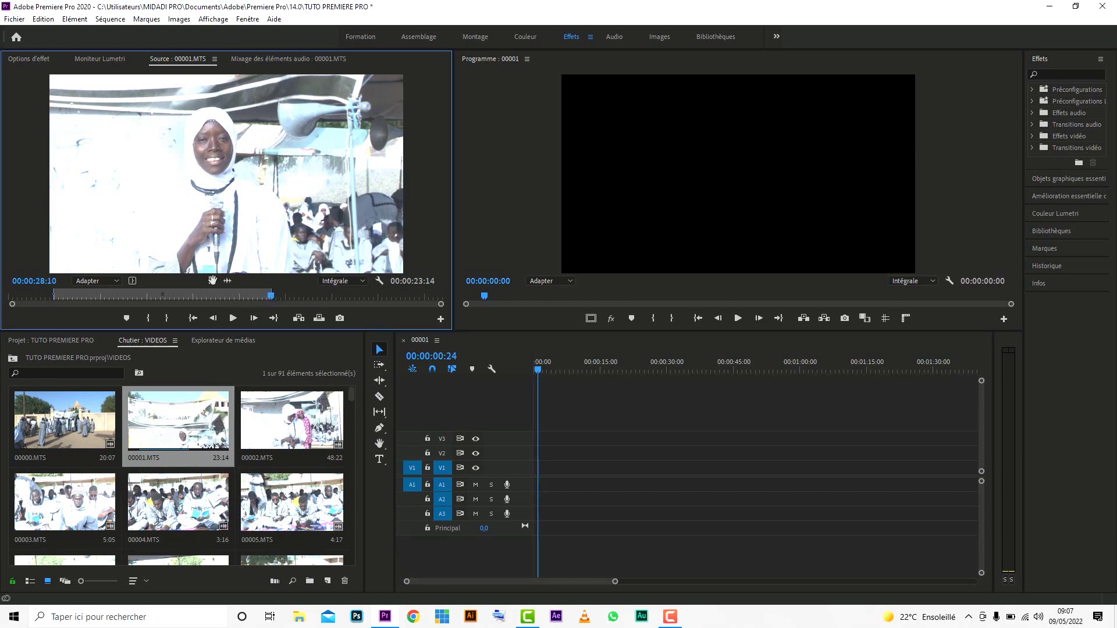
left_click_drag(215, 281, 547, 473)
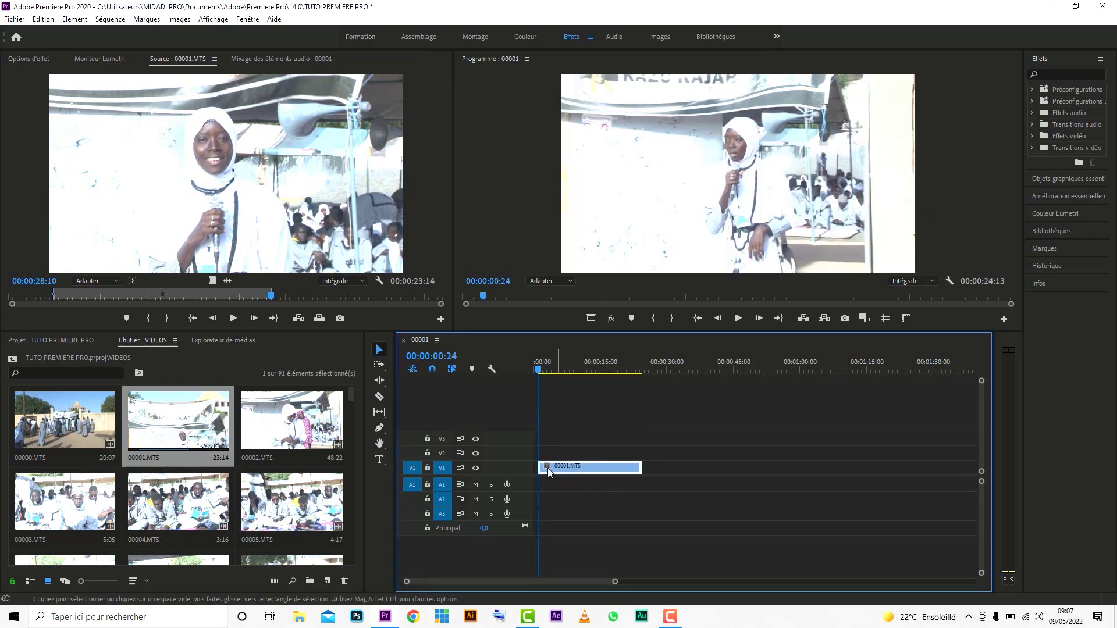
left_click(563, 469)
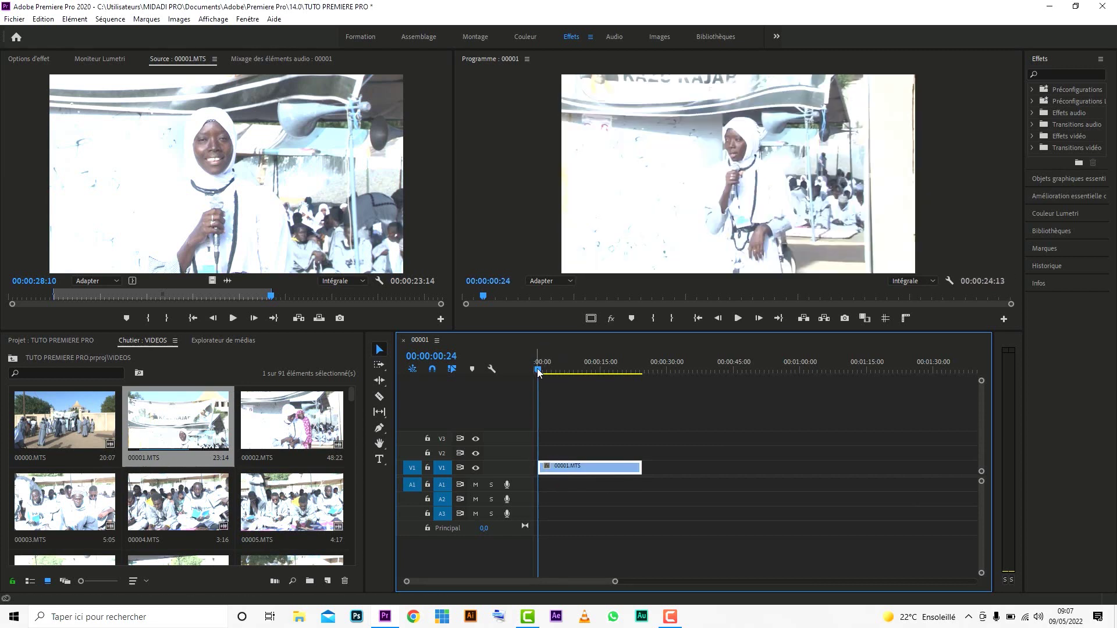
key("Home")
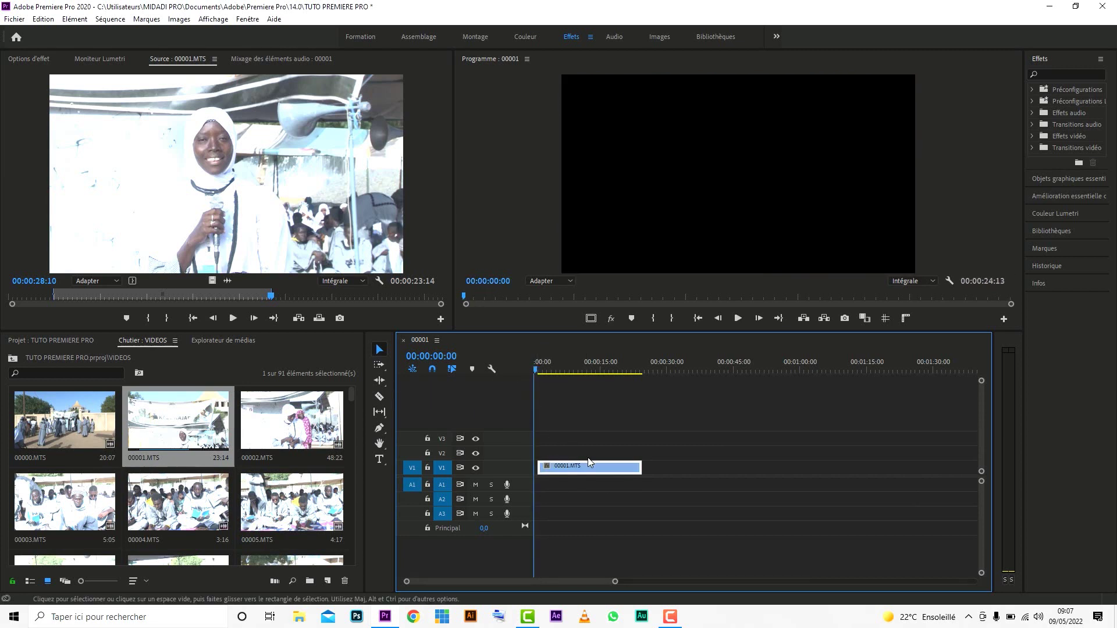
left_click_drag(593, 470, 560, 467)
- Play the video-only 00001.MTS clip up to 00:00:07:23 and delete it from track V1
key("space")
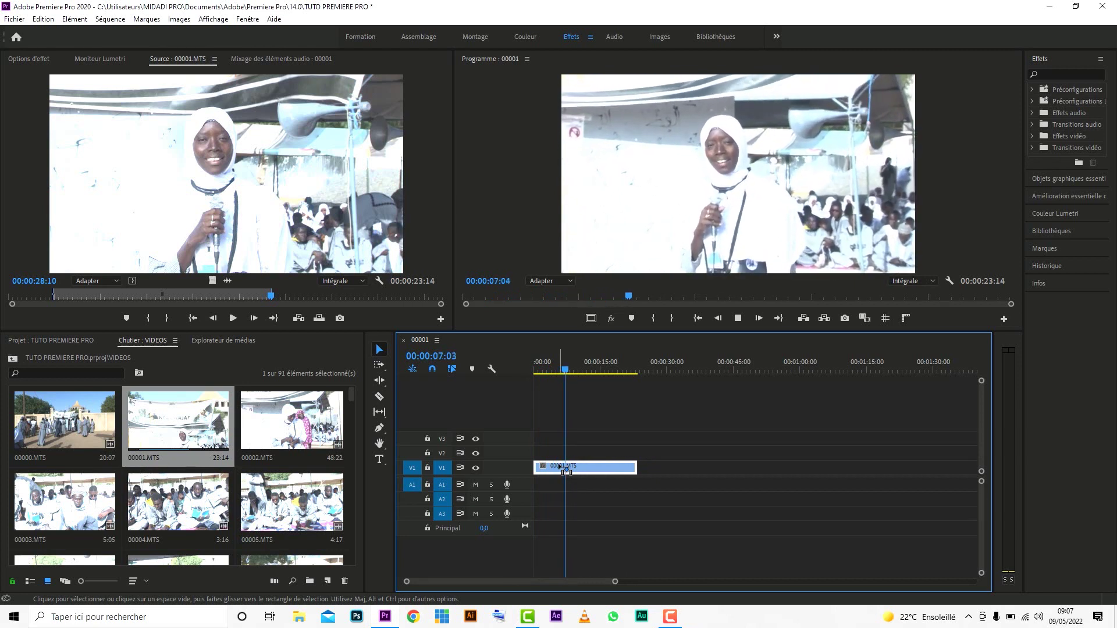
key("space")
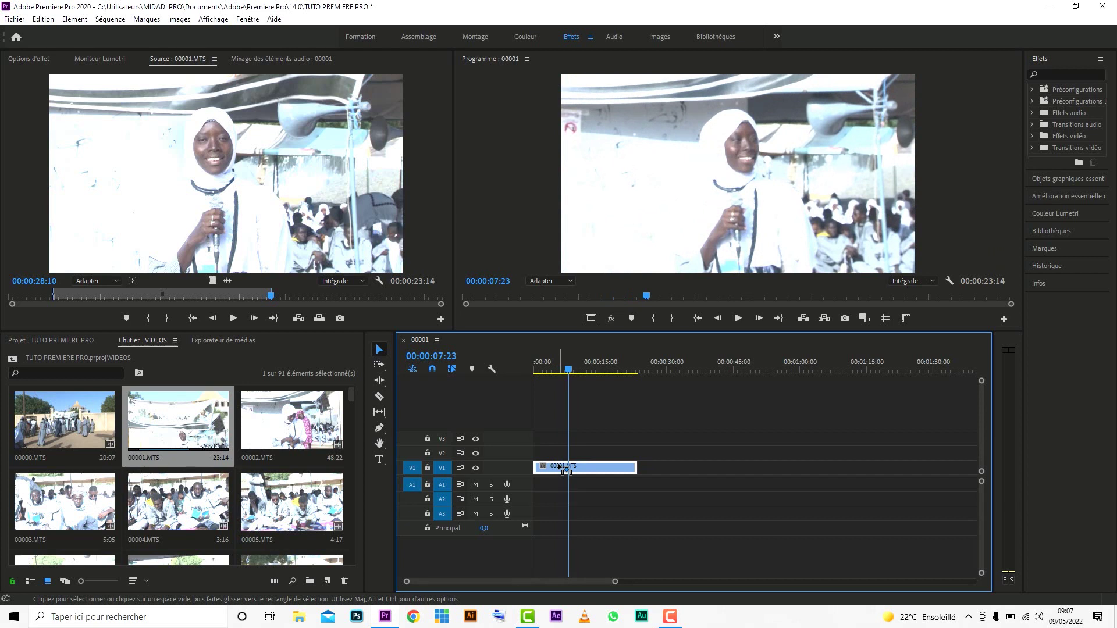
key("Delete")
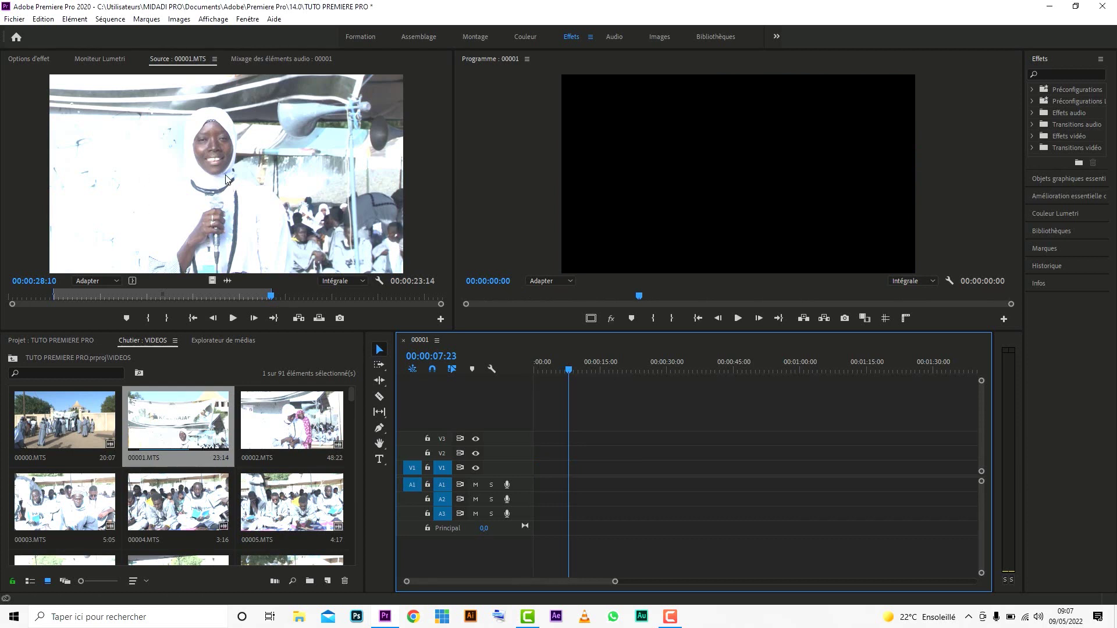
- Place the marked 00001.MTS range with video and audio on tracks V2 and A2 at the sequence start, and play it up to 00:00:16:22
left_click_drag(226, 179, 534, 504)
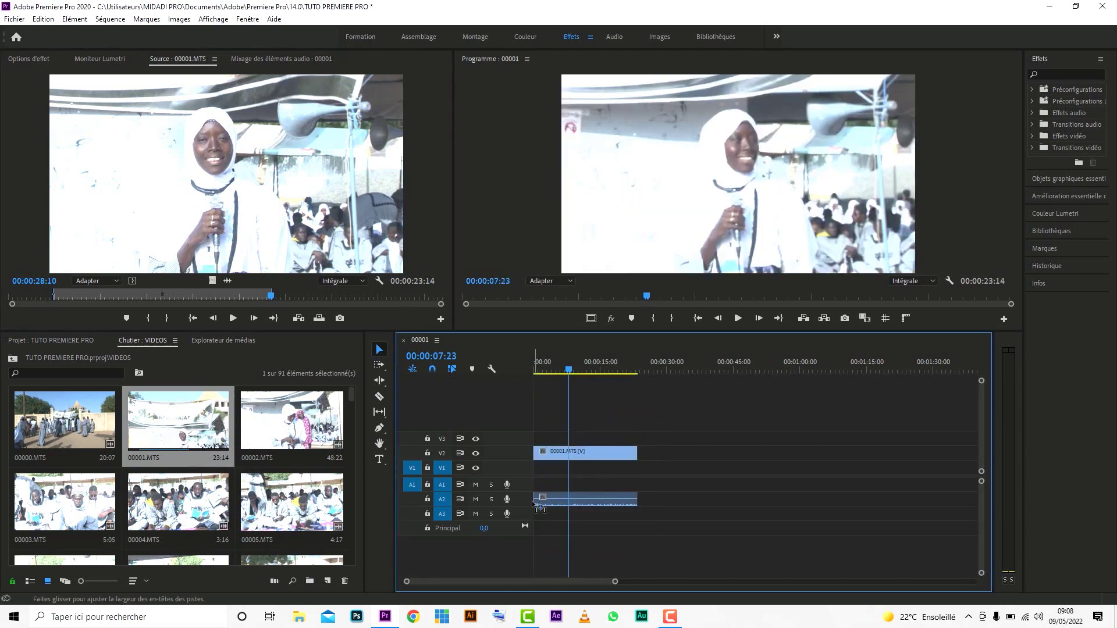
key("space")
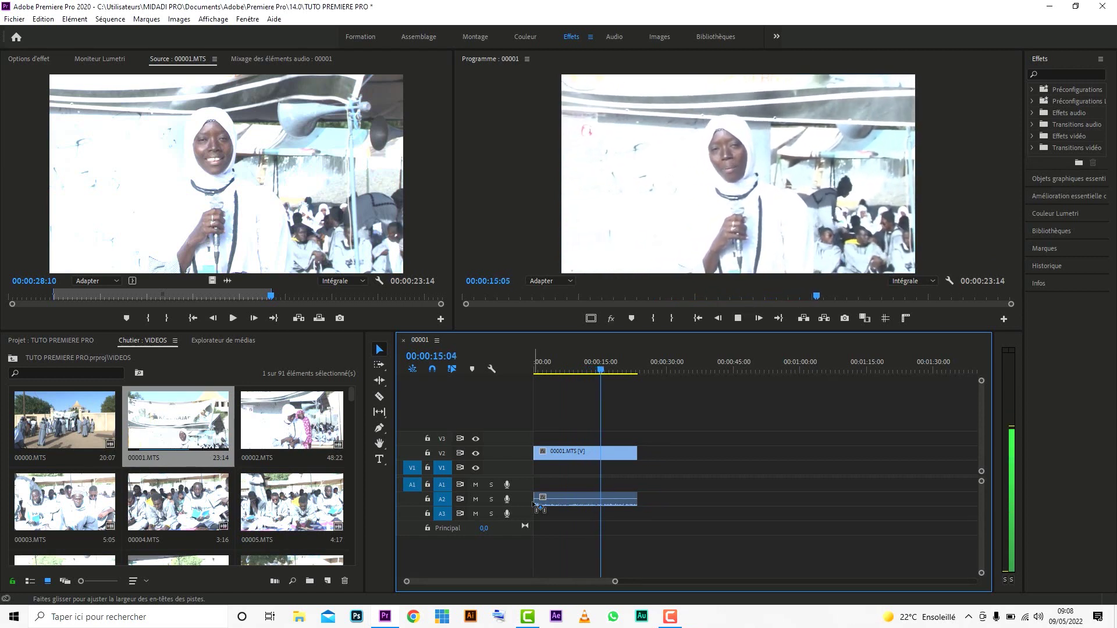
key("space")
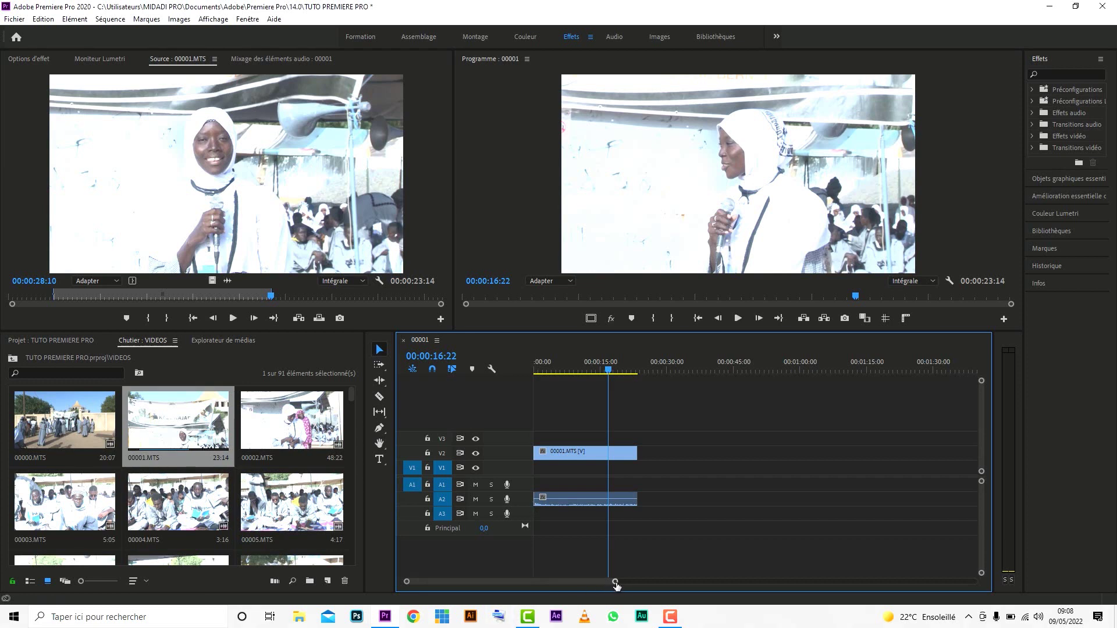
left_click_drag(595, 580, 552, 581)
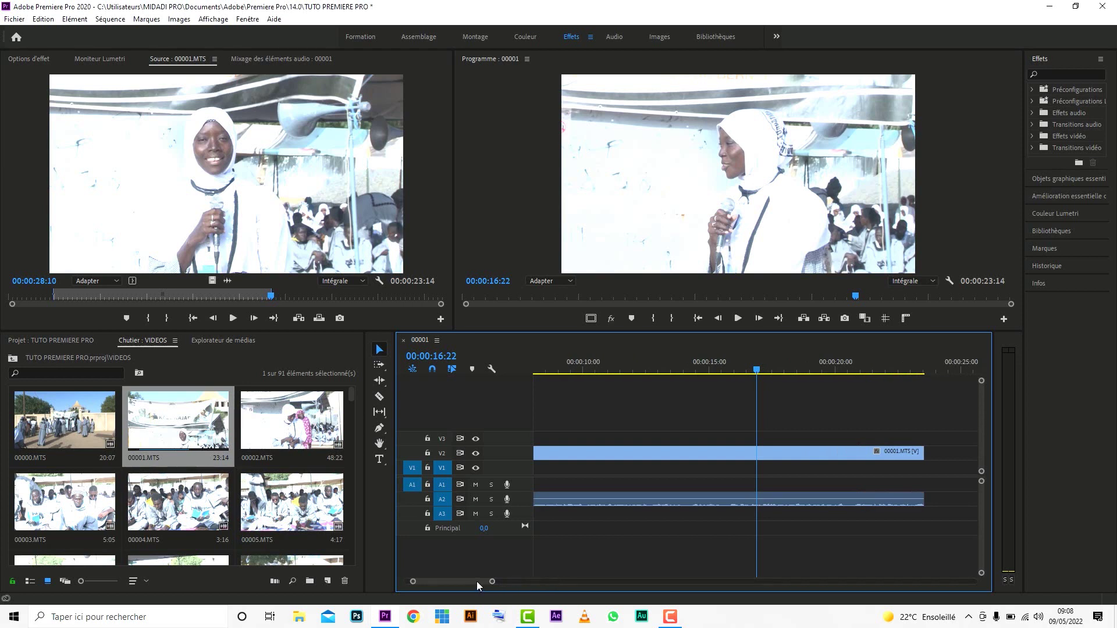
left_click_drag(476, 581, 441, 578)
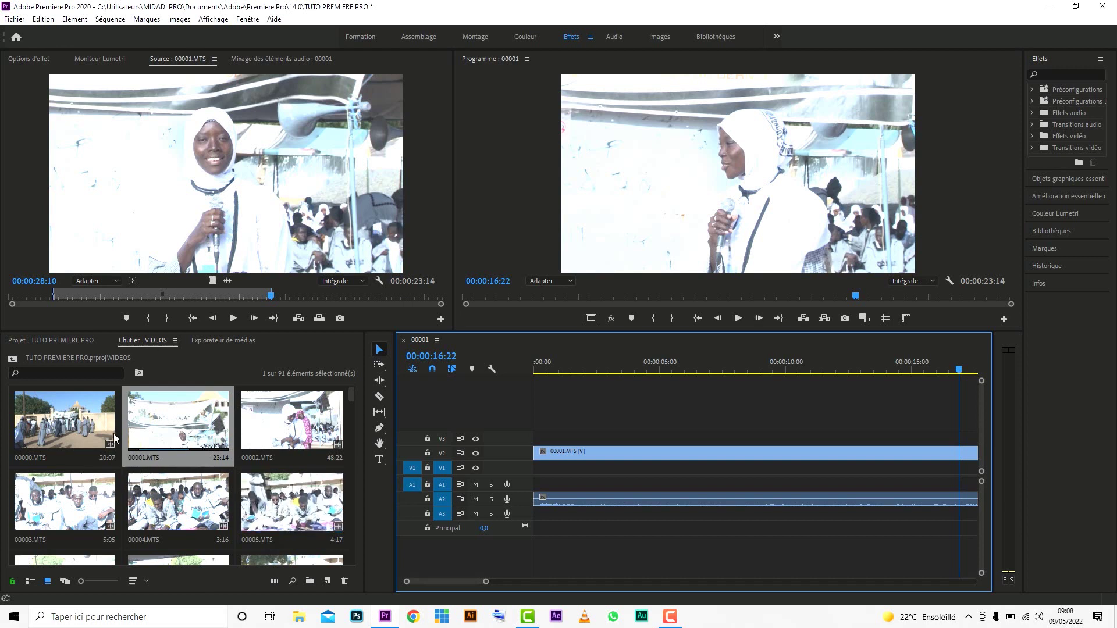
- Load 00000.MTS from the VIDEOS bin into the Source monitor, play it from the start and mark the in point at 00:00:04:15
double_click(93, 427)
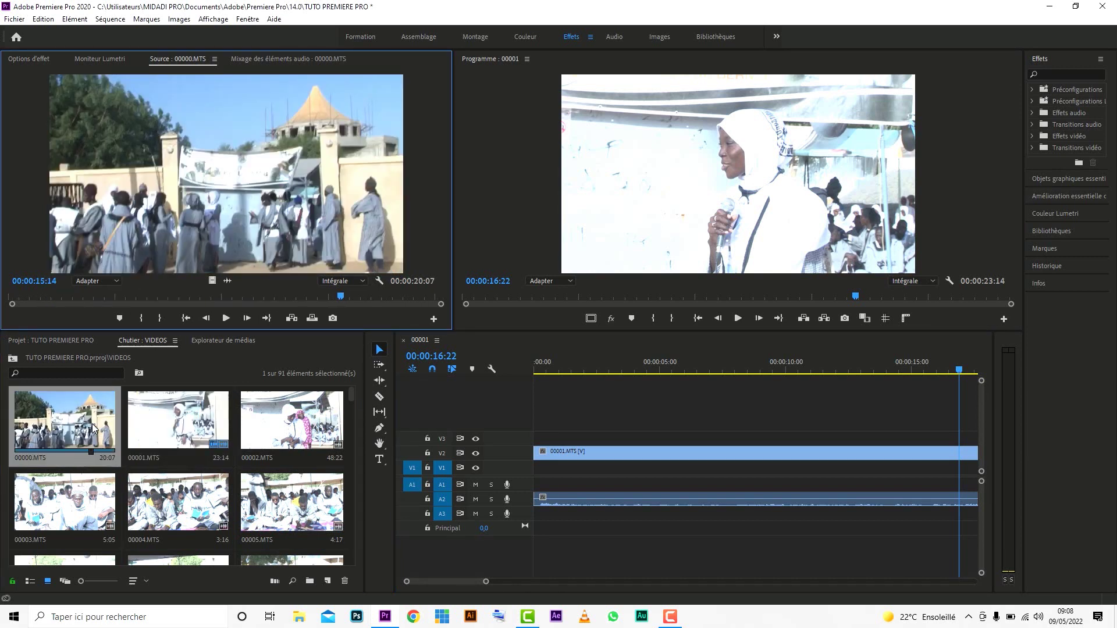
left_click(188, 317)
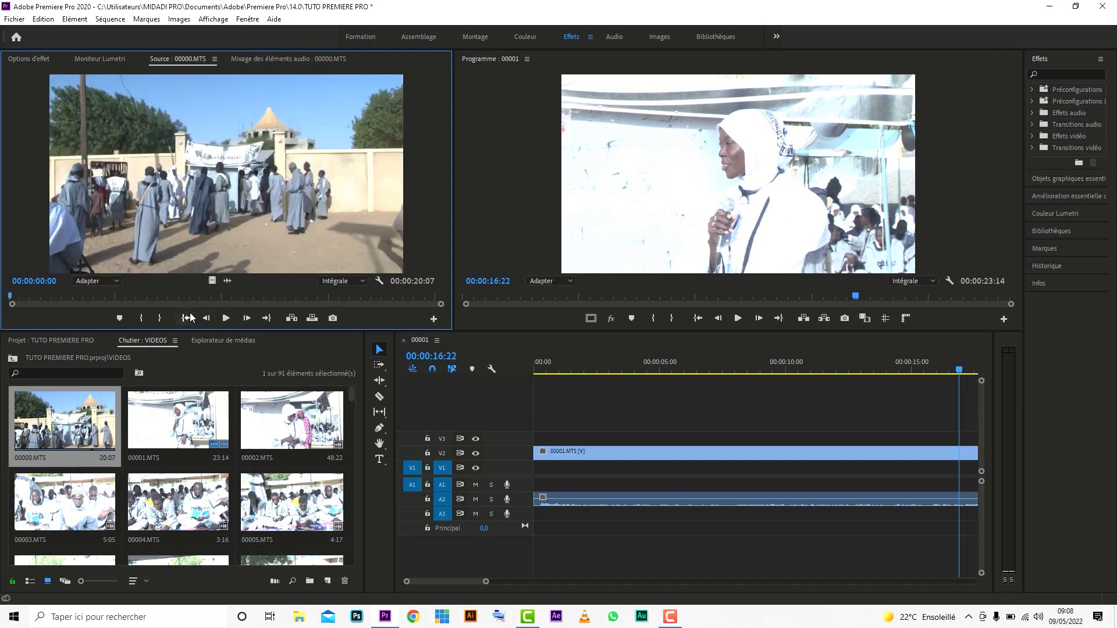
left_click(226, 318)
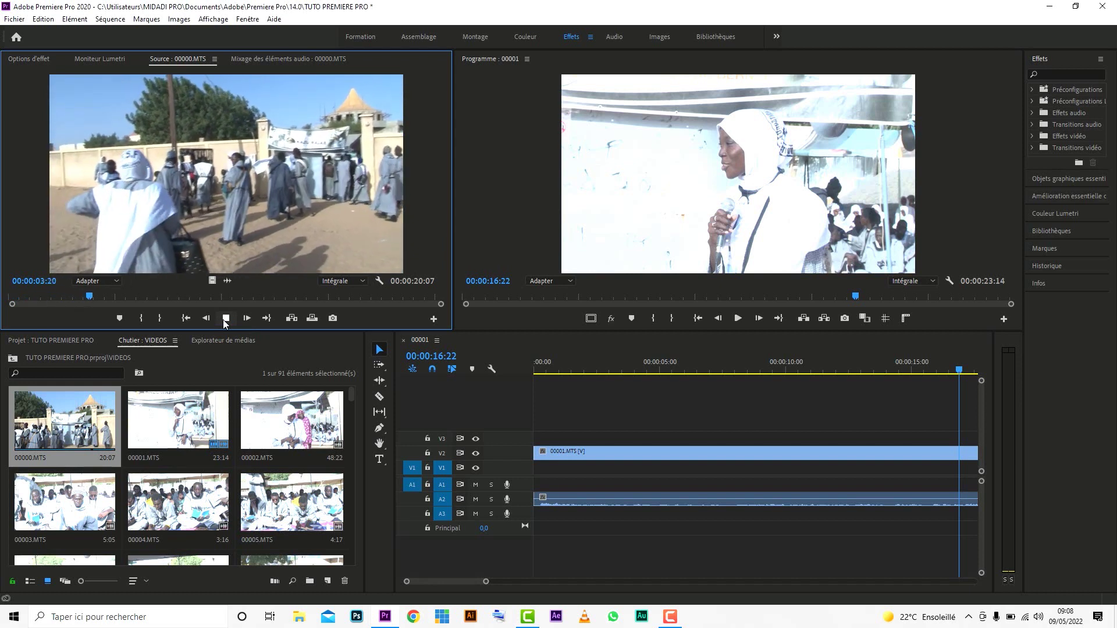
left_click(225, 318)
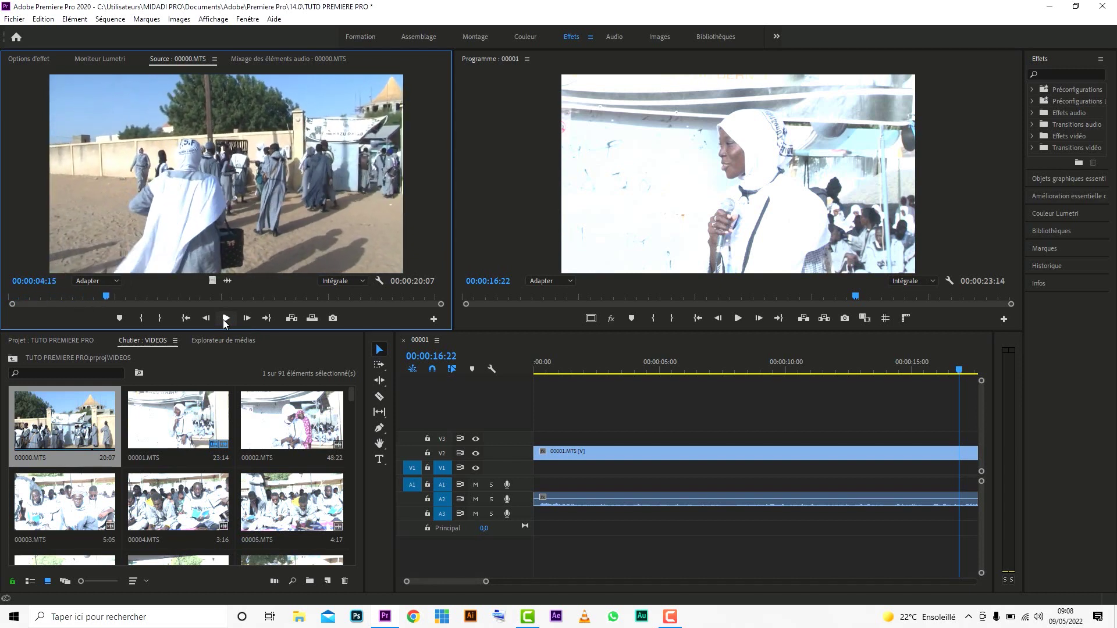
key("i")
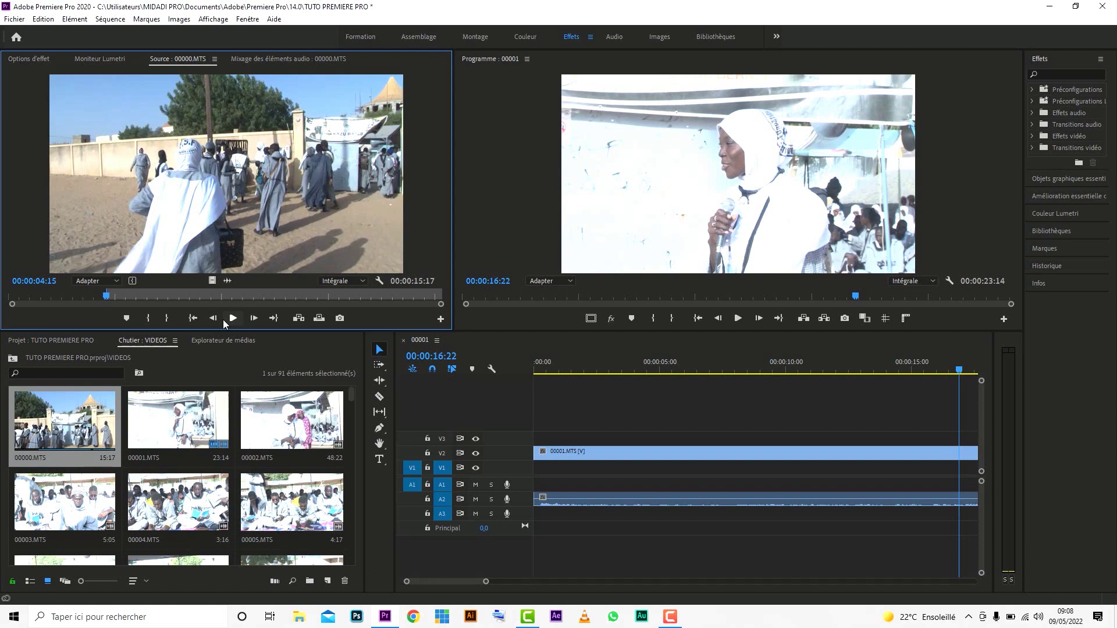
- Continue playing 00000.MTS in the Source monitor and mark its out point at 00:00:10:03
left_click(222, 321)
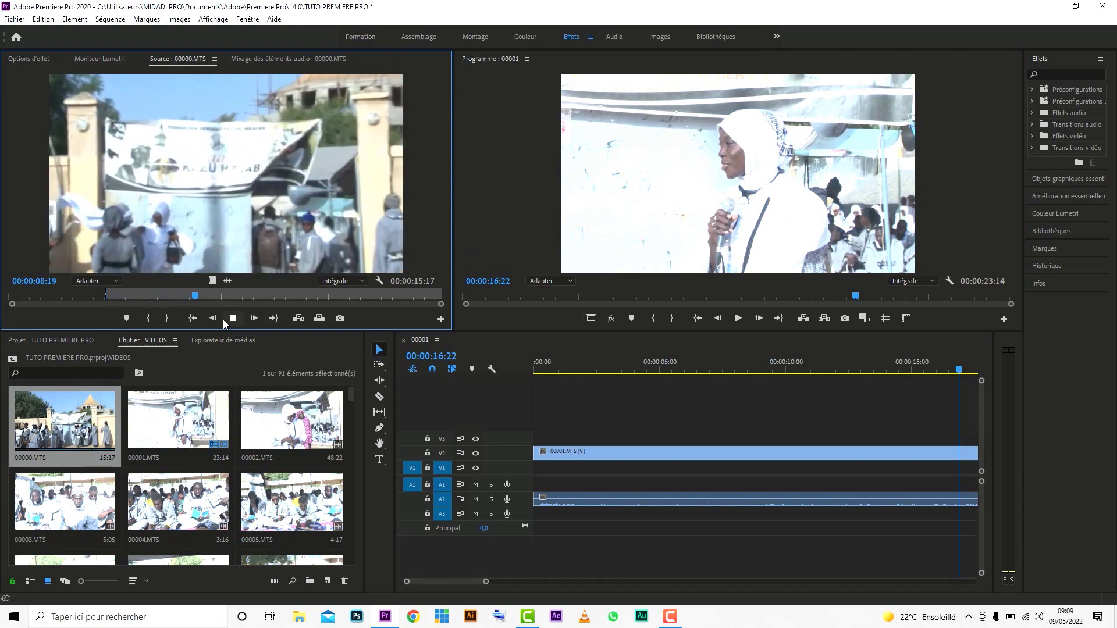
left_click(224, 320)
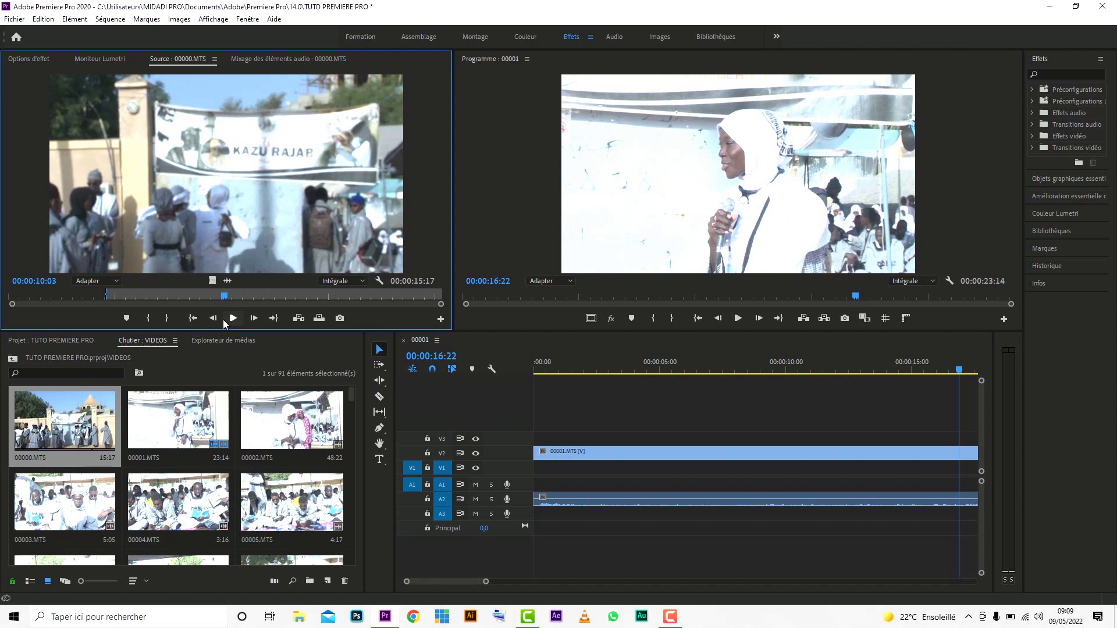
key("o")
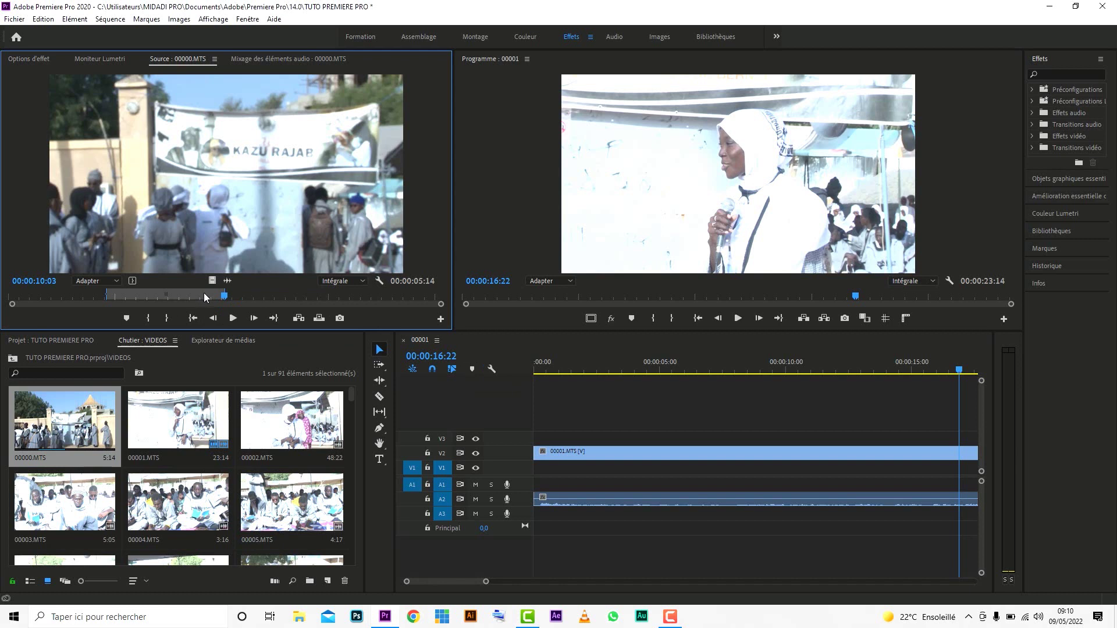
- Overlay only the video of 00000.MTS at about 00:00:05:00, arranging it on V2 with the 00001.MTS clip below on V1 and A1
left_click_drag(204, 291, 662, 441)
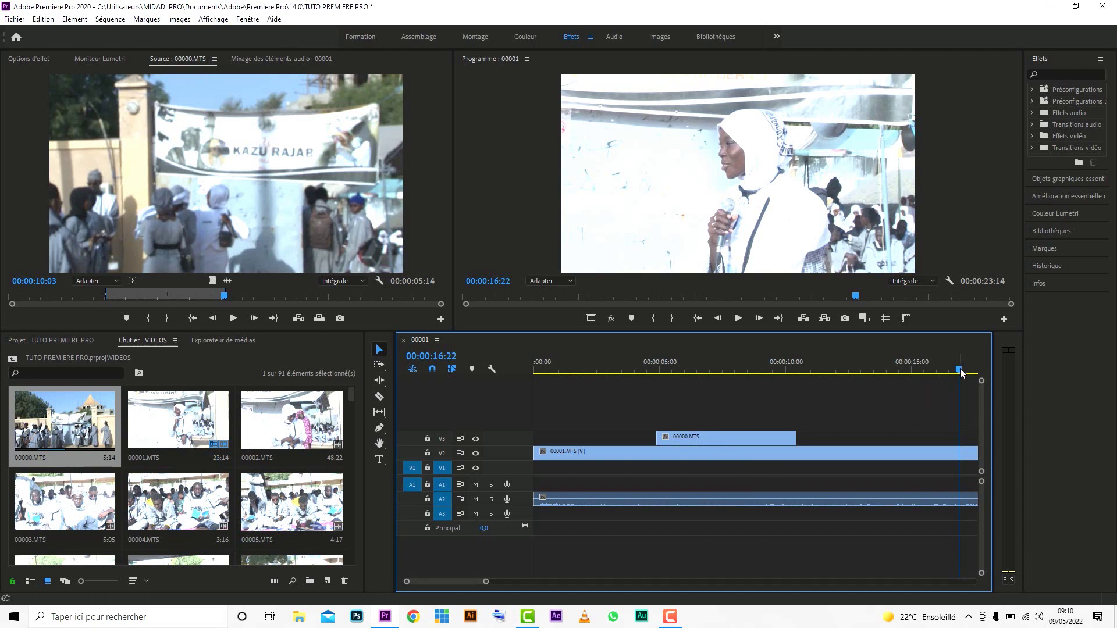
left_click(850, 452)
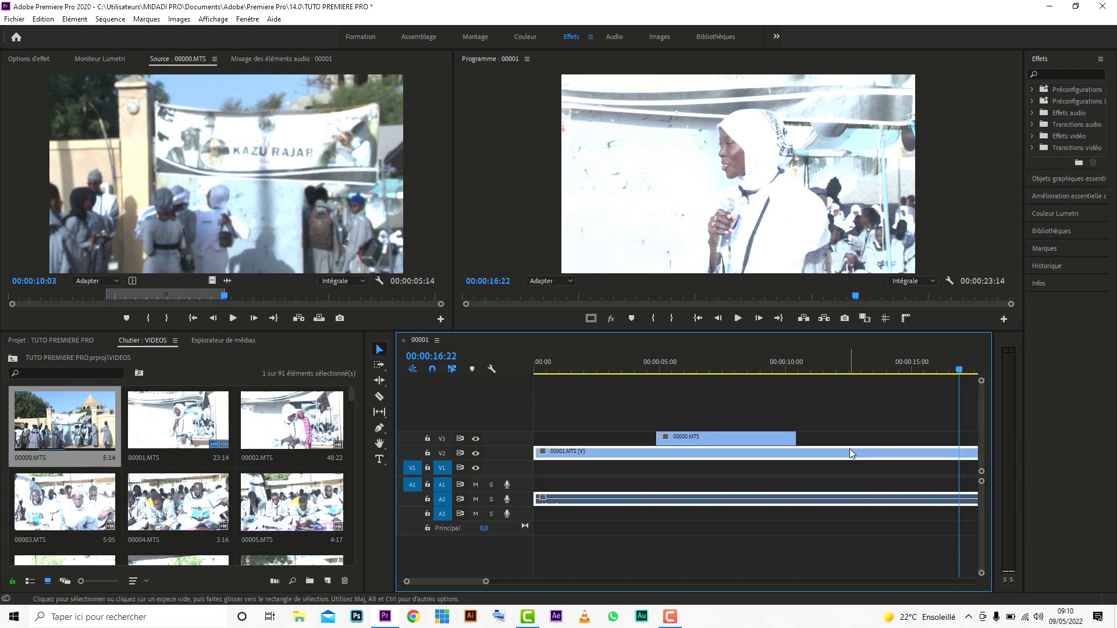
left_click_drag(849, 452, 758, 486)
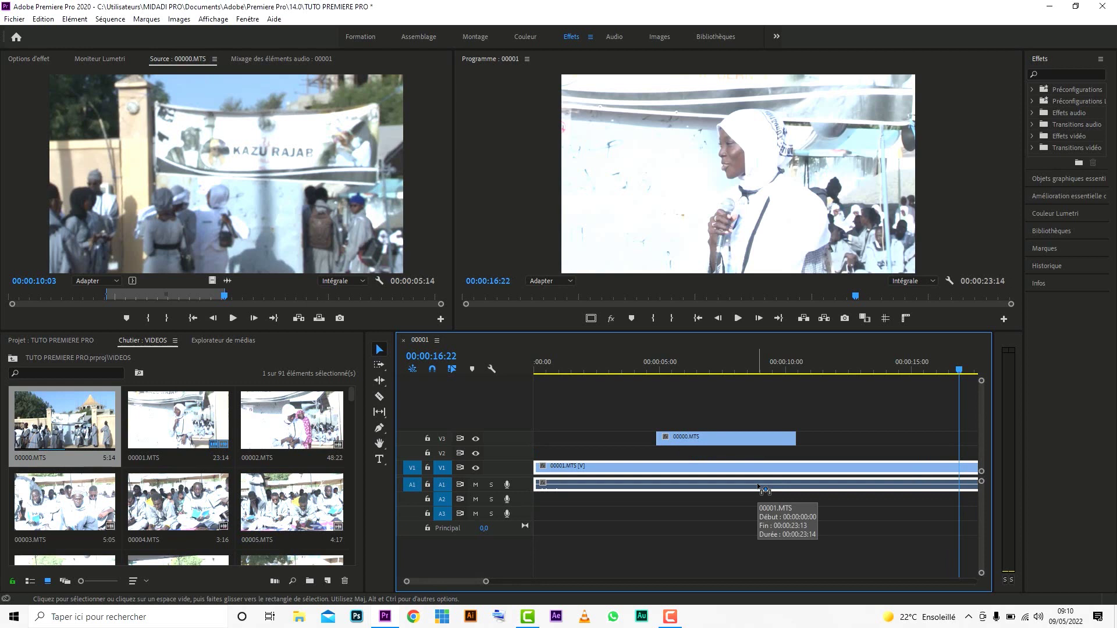
left_click_drag(754, 438, 734, 454)
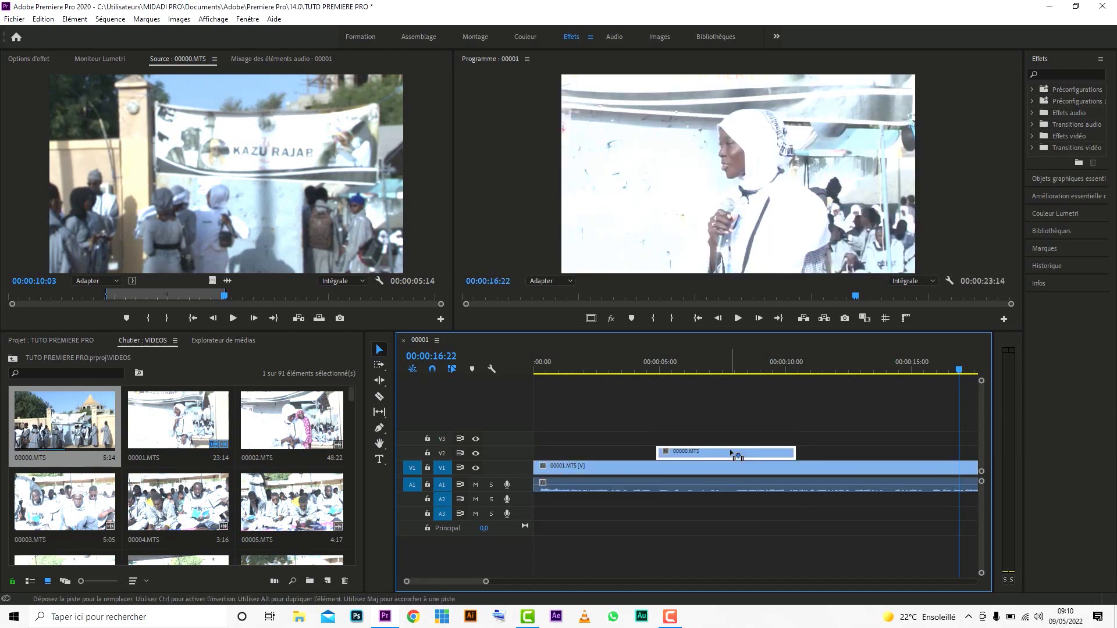
- Play the sequence from its start in the Program monitor, pausing at 00:00:18:11 and again at 00:00:23:08
left_click(700, 327)
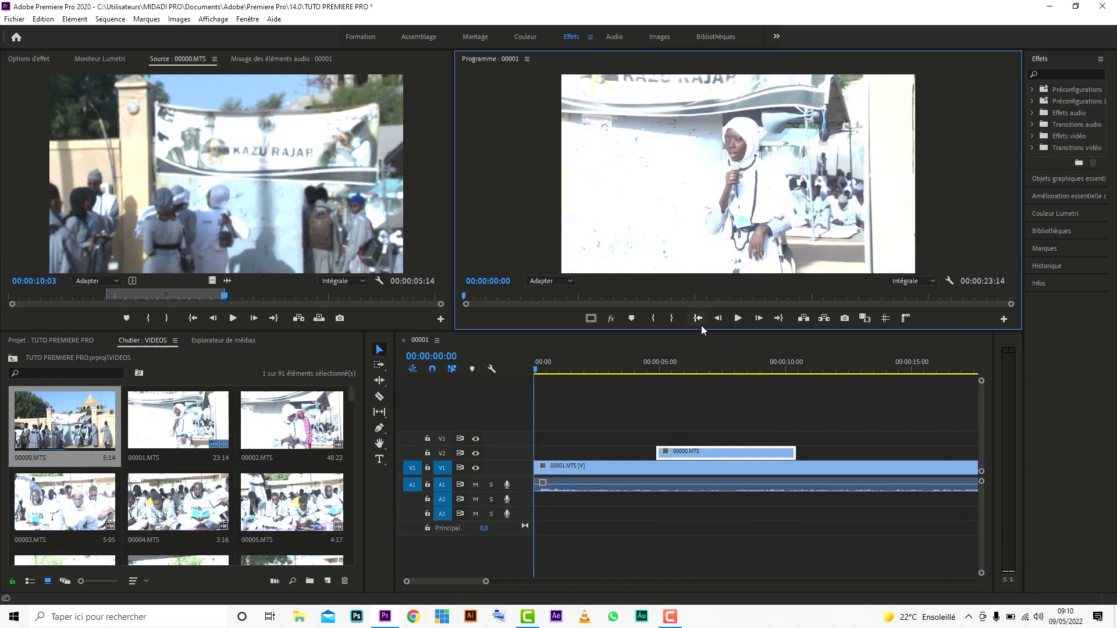
key("space")
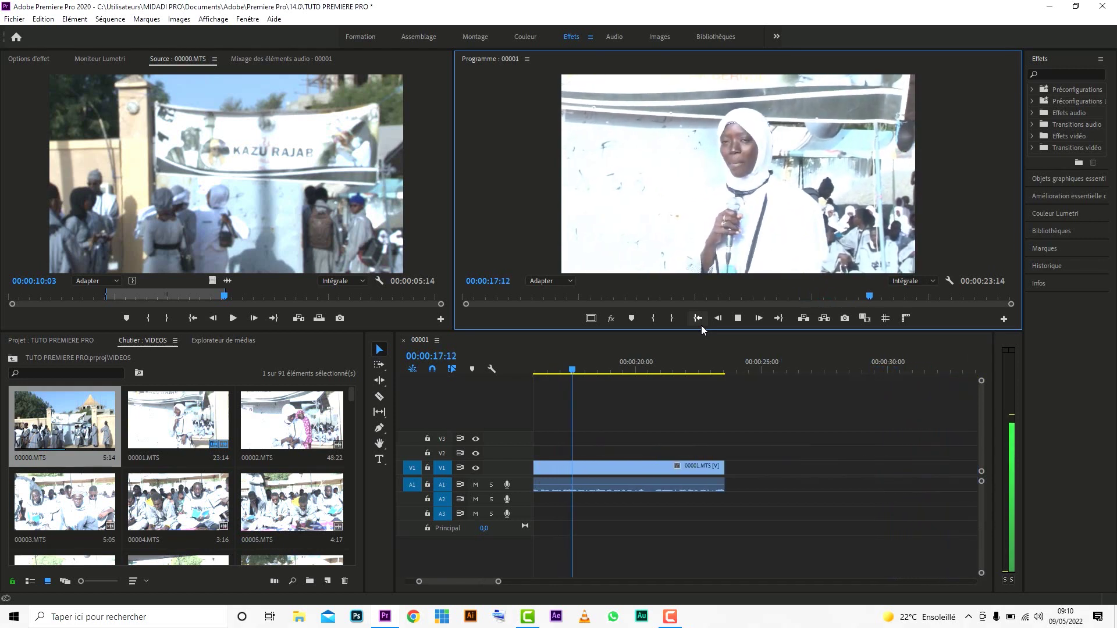
key("space")
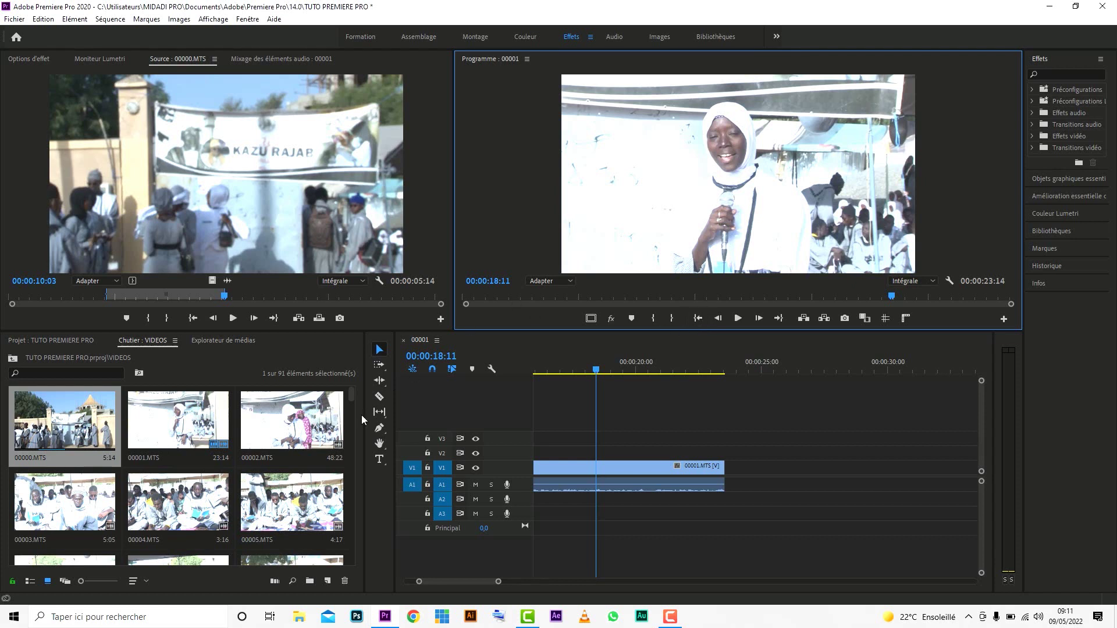
key("space")
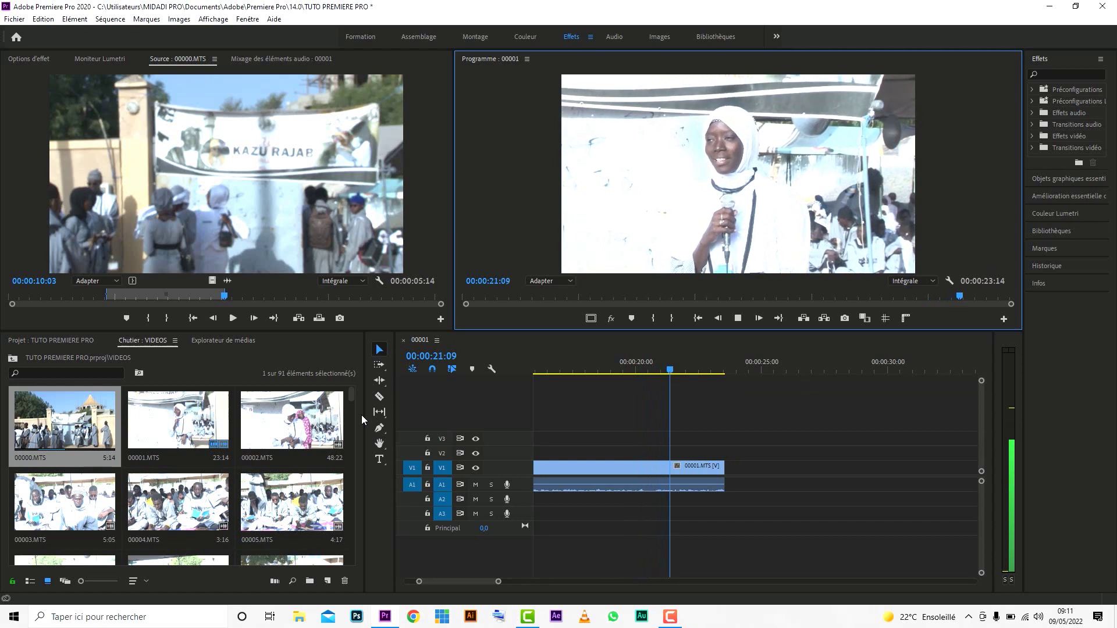
key("space")
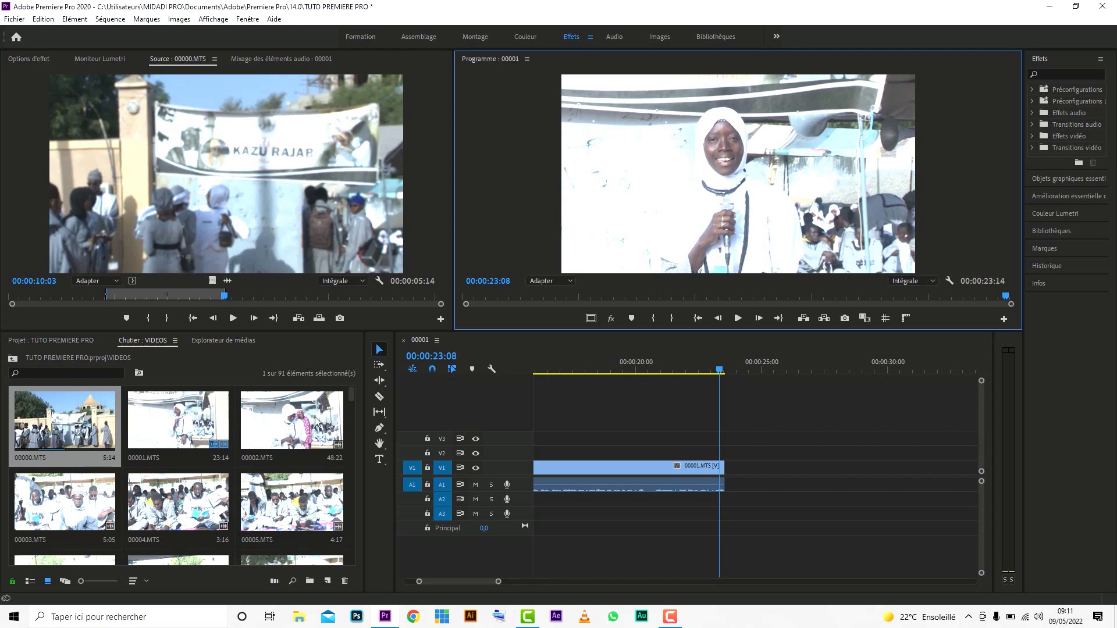
- Find 00059.MTS in the VIDEOS bin and load it into the Source monitor
left_click_drag(352, 402, 352, 420)
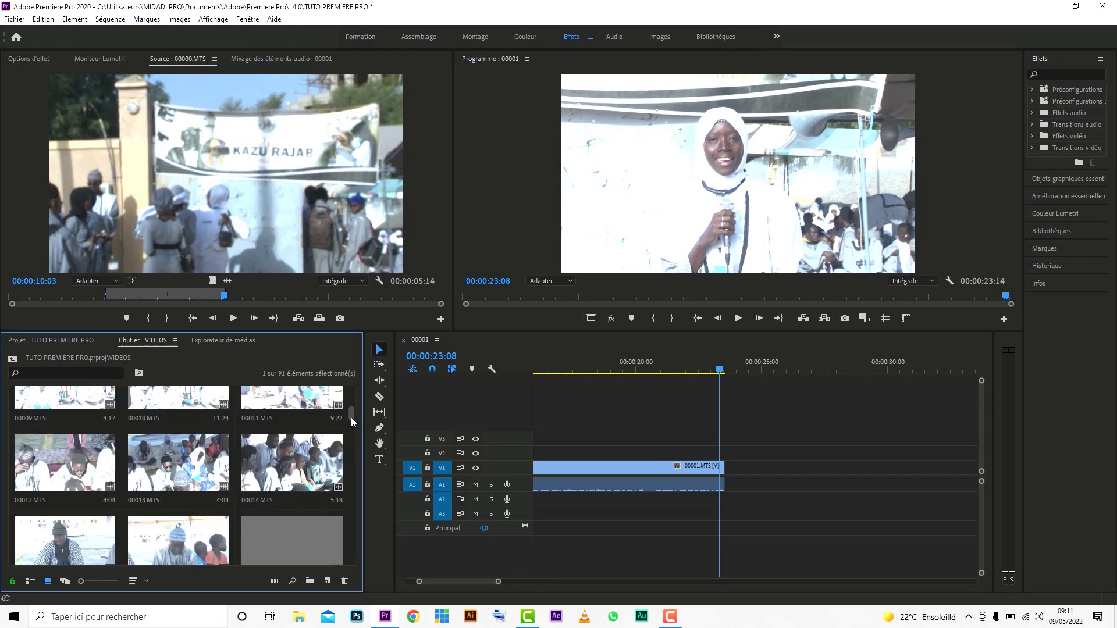
left_click_drag(351, 417, 351, 430)
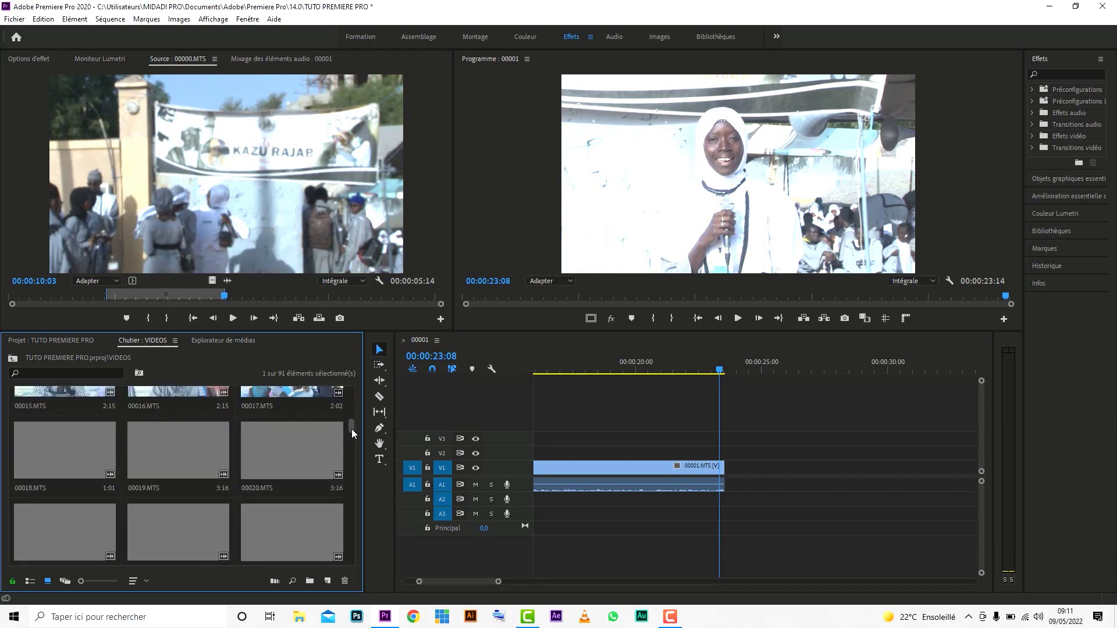
left_click_drag(352, 429, 351, 451)
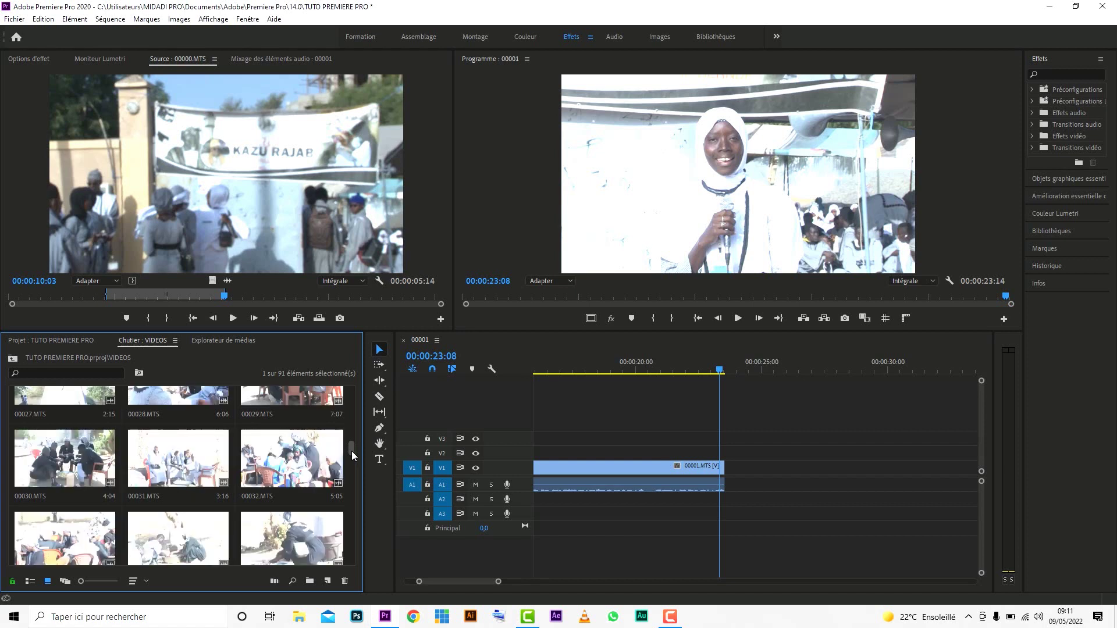
left_click_drag(352, 455, 348, 500)
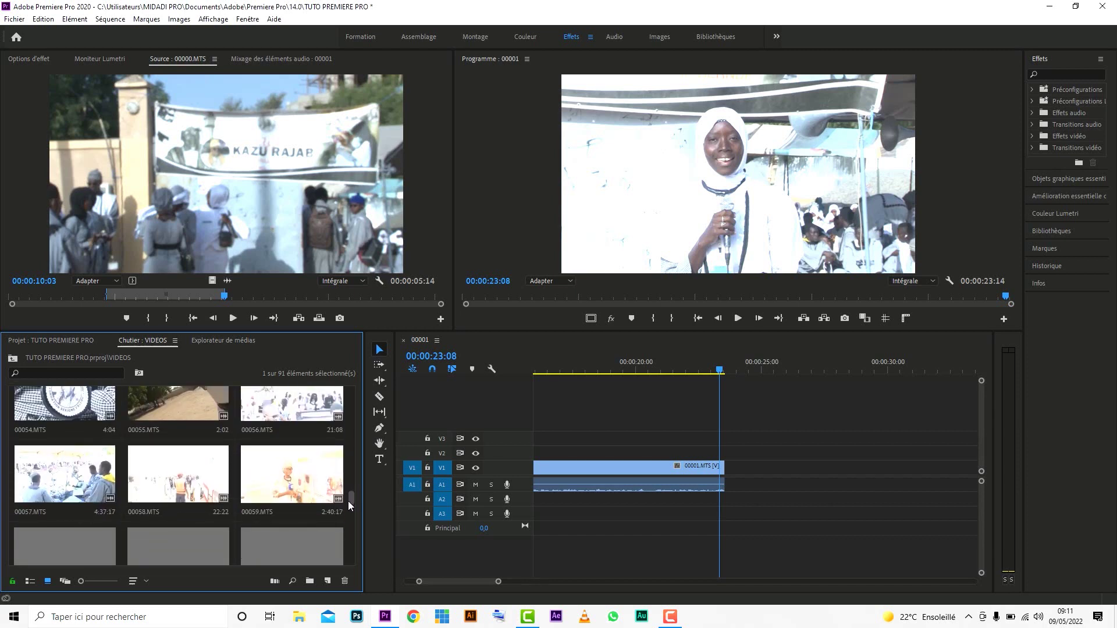
double_click(300, 484)
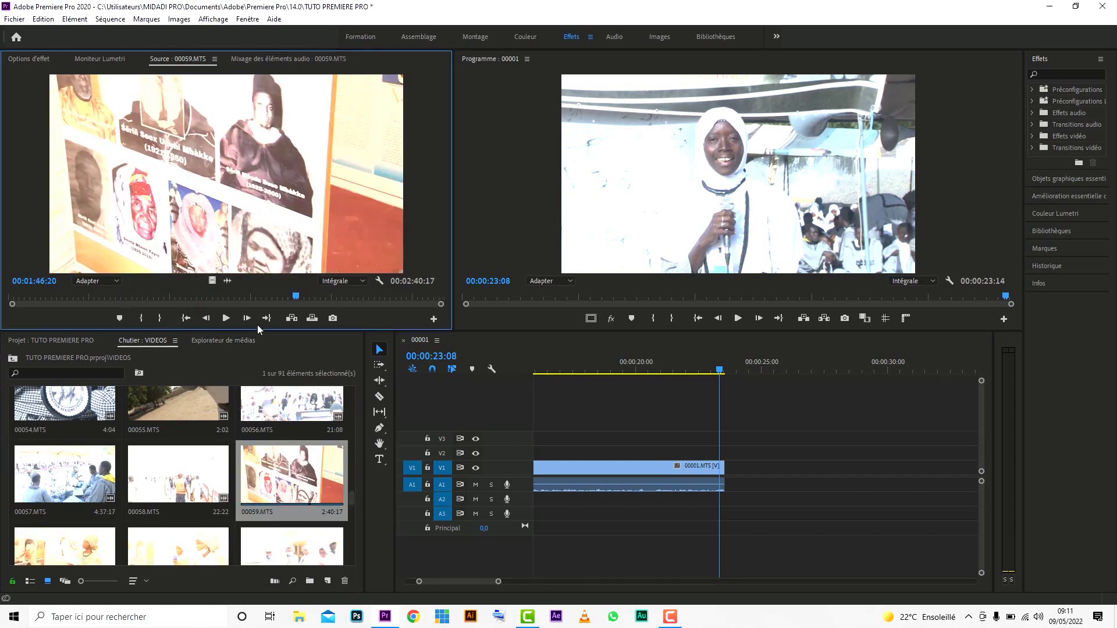
- Play 00059.MTS from its start in the Source monitor and mark the in point at 00:00:00:16
left_click(179, 320)
key("space")
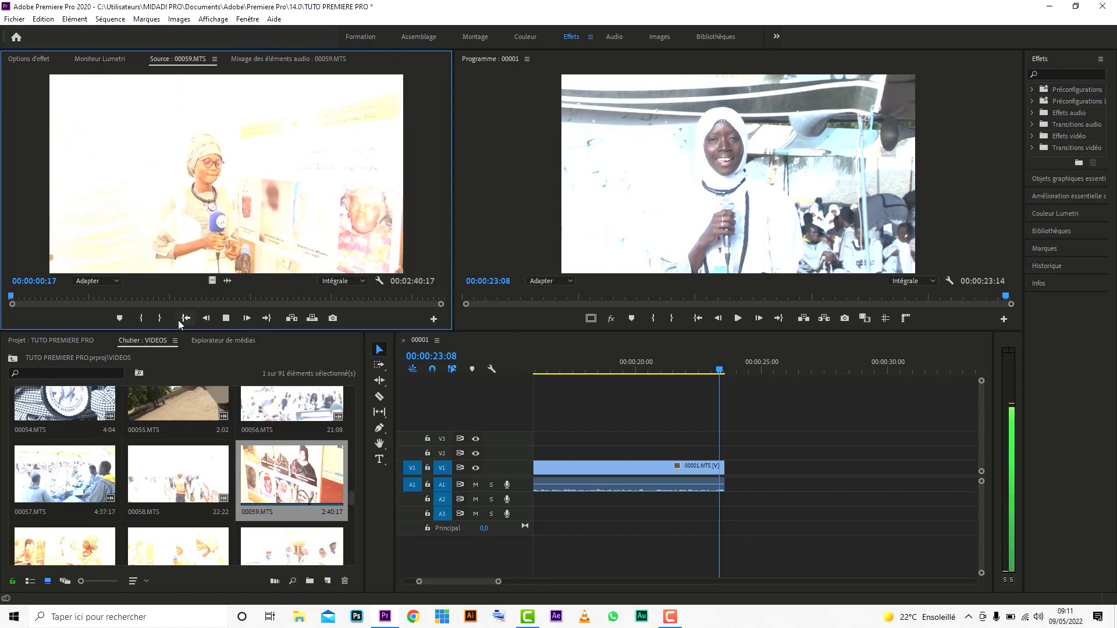
key("space")
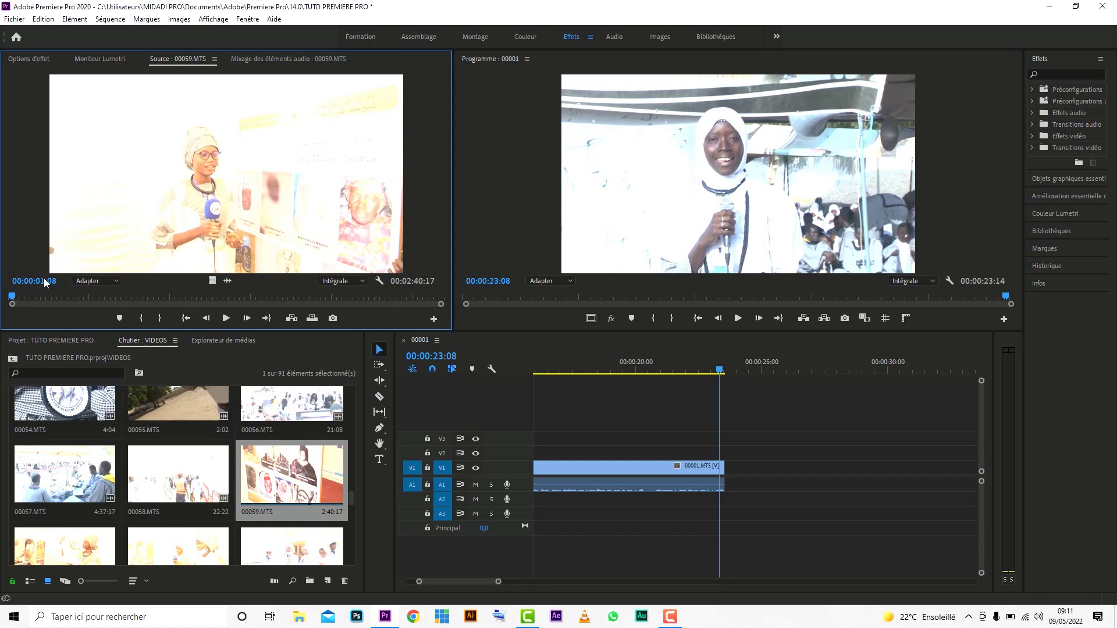
left_click_drag(13, 298, 10, 298)
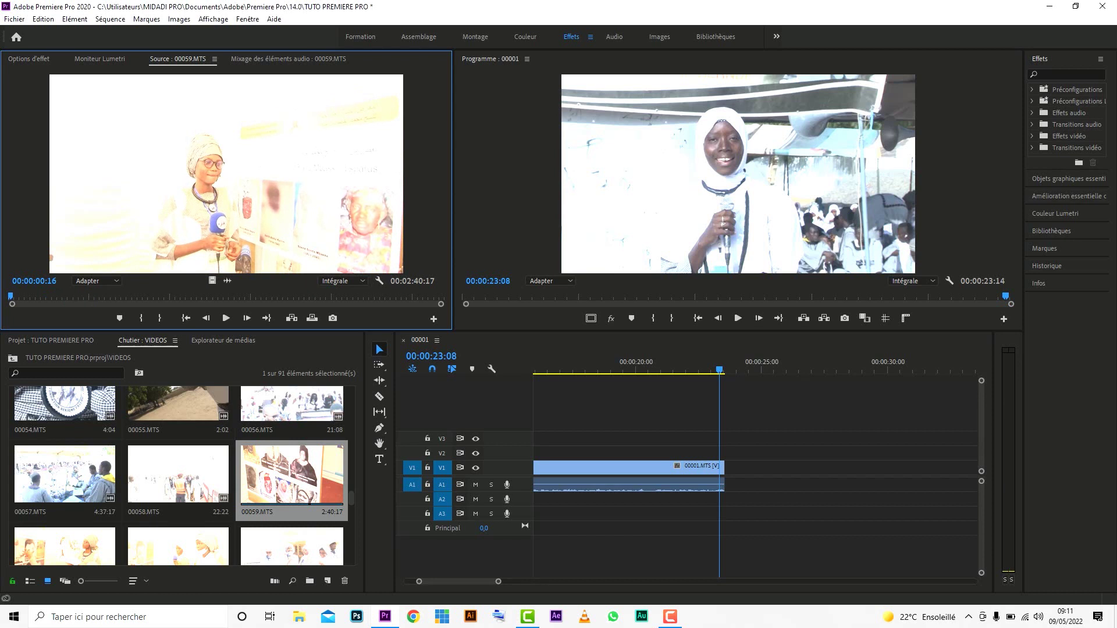
key("i")
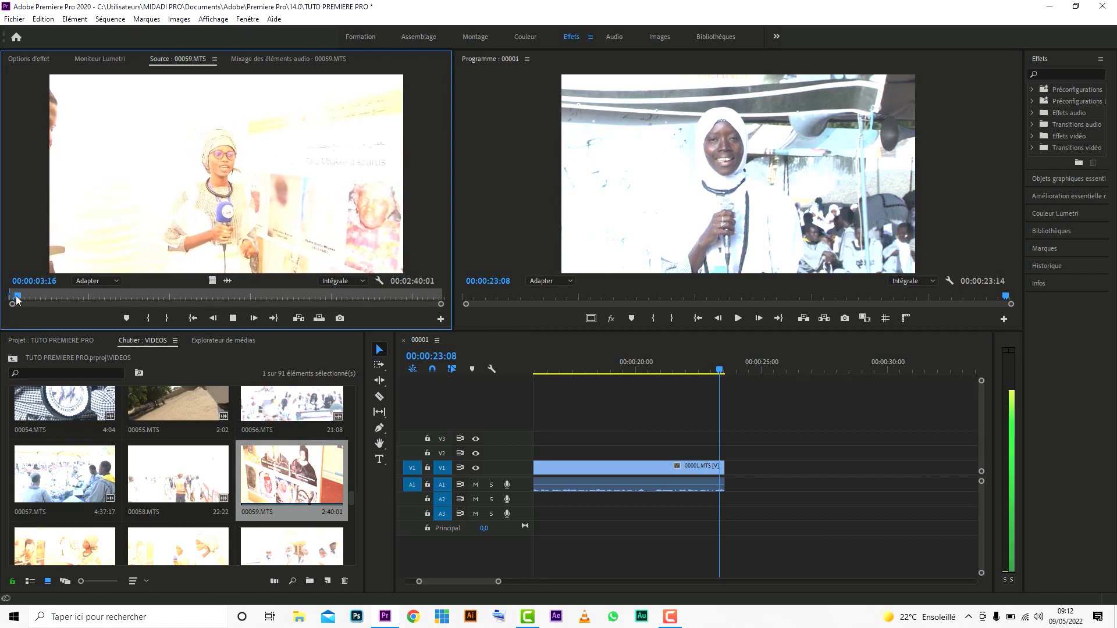
- Scrub through 00059.MTS to 00:02:38:13 and place the clip directly after 00001.MTS on V1 and A1
left_click_drag(23, 298, 447, 300)
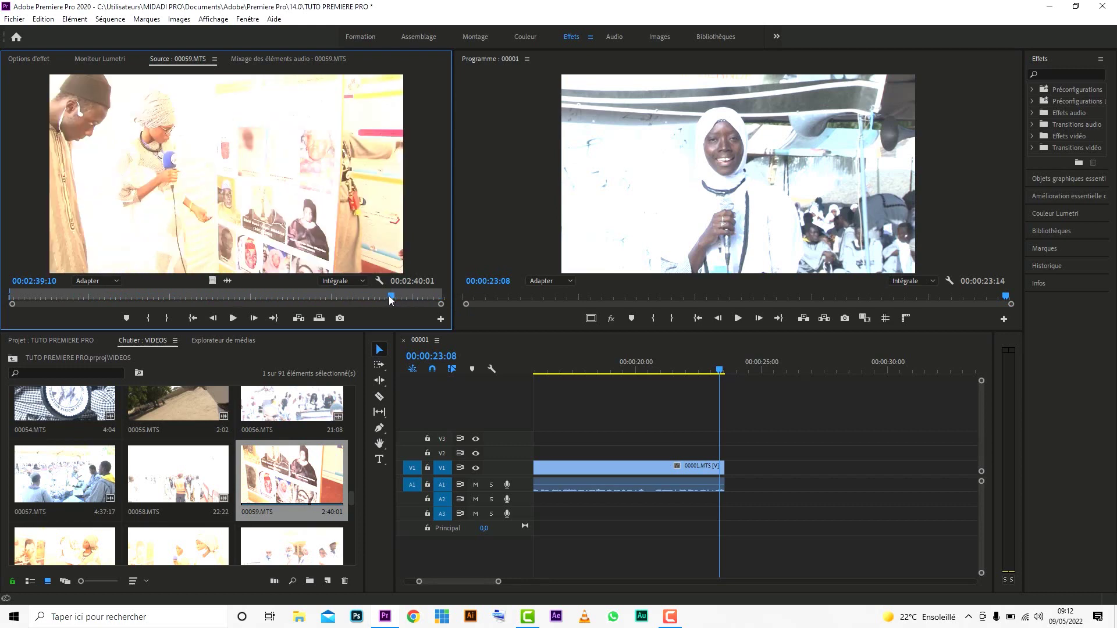
key("space")
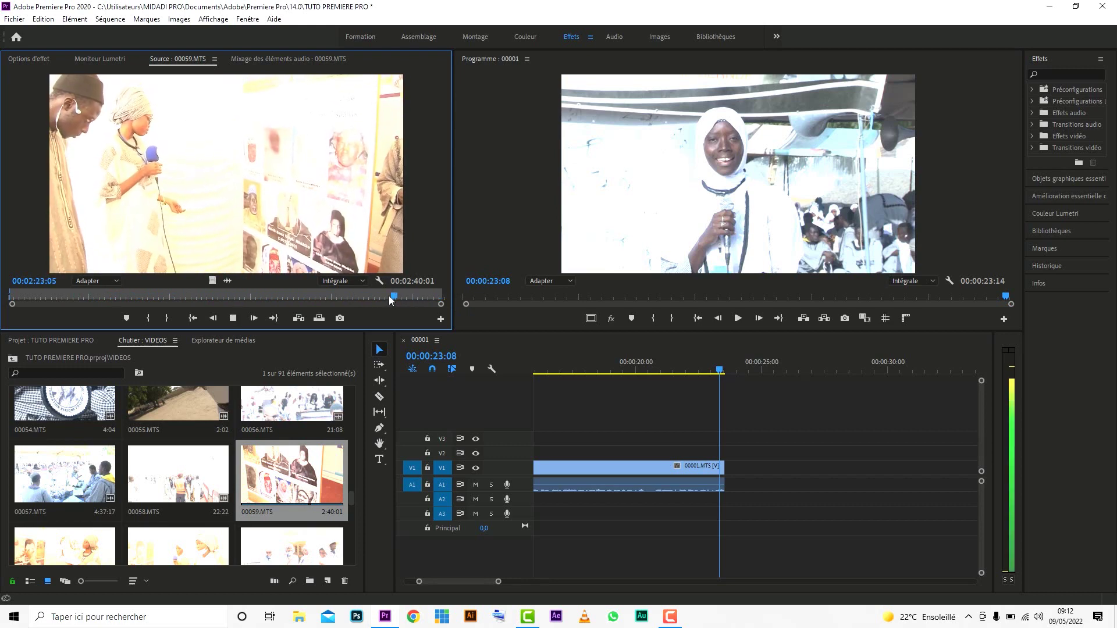
left_click(415, 298)
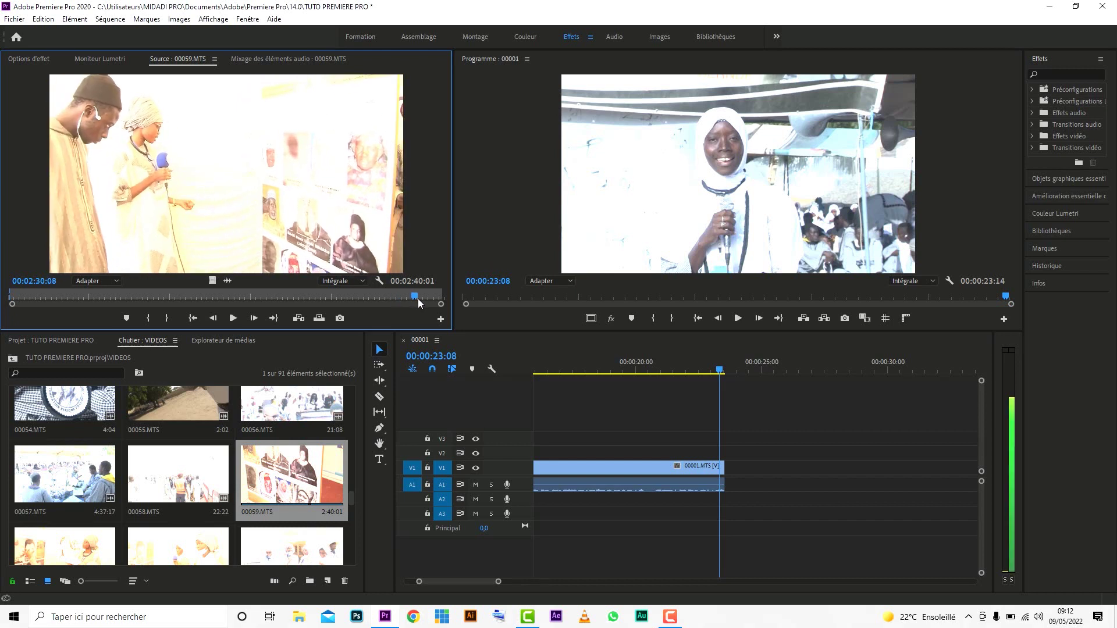
left_click_drag(417, 299, 438, 304)
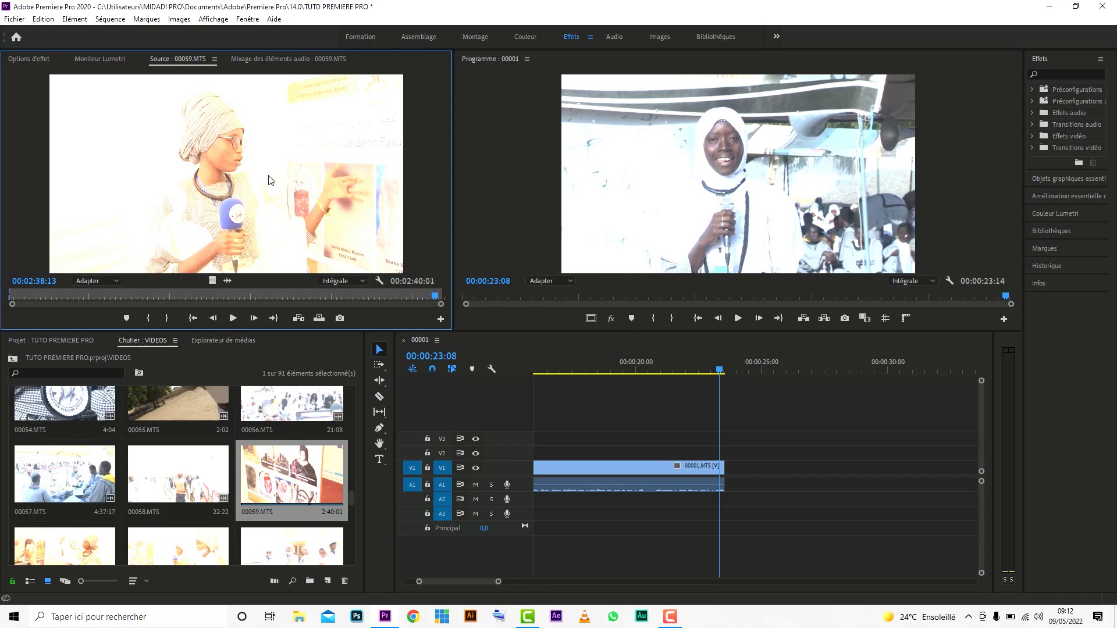
mouse_move(204, 176)
left_mouse_down()
mouse_move(681, 391)
mouse_move(731, 449)
mouse_move(736, 523)
mouse_move(734, 480)
left_mouse_up()
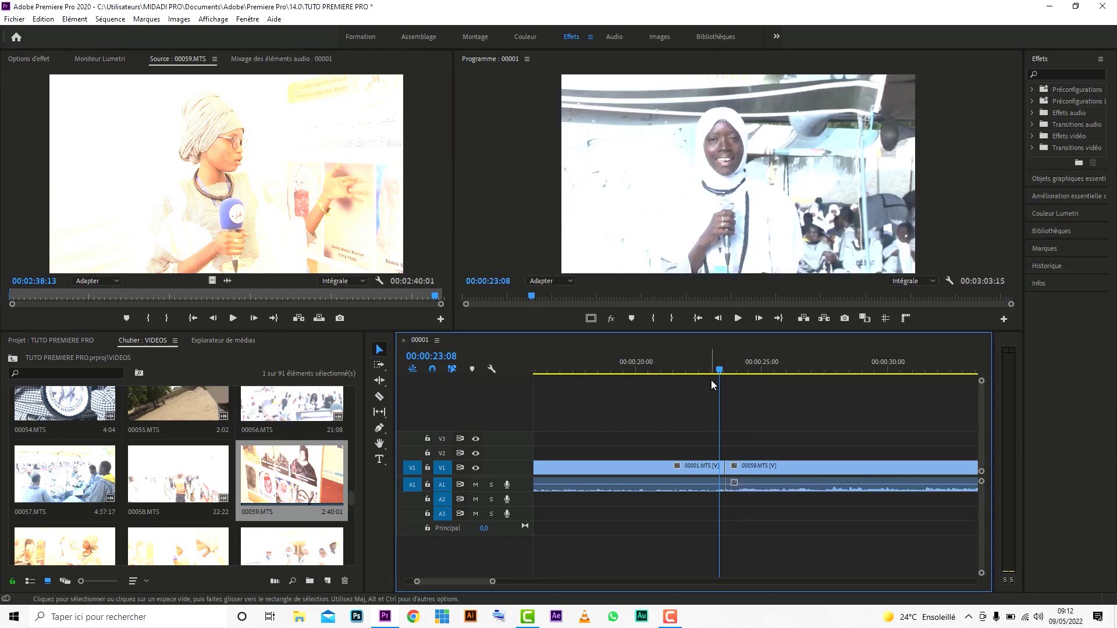
- Play the sequence across the cut from 00001.MTS to 00059.MTS, pausing at 00:00:25:06
left_click_drag(721, 373, 652, 380)
key("space")
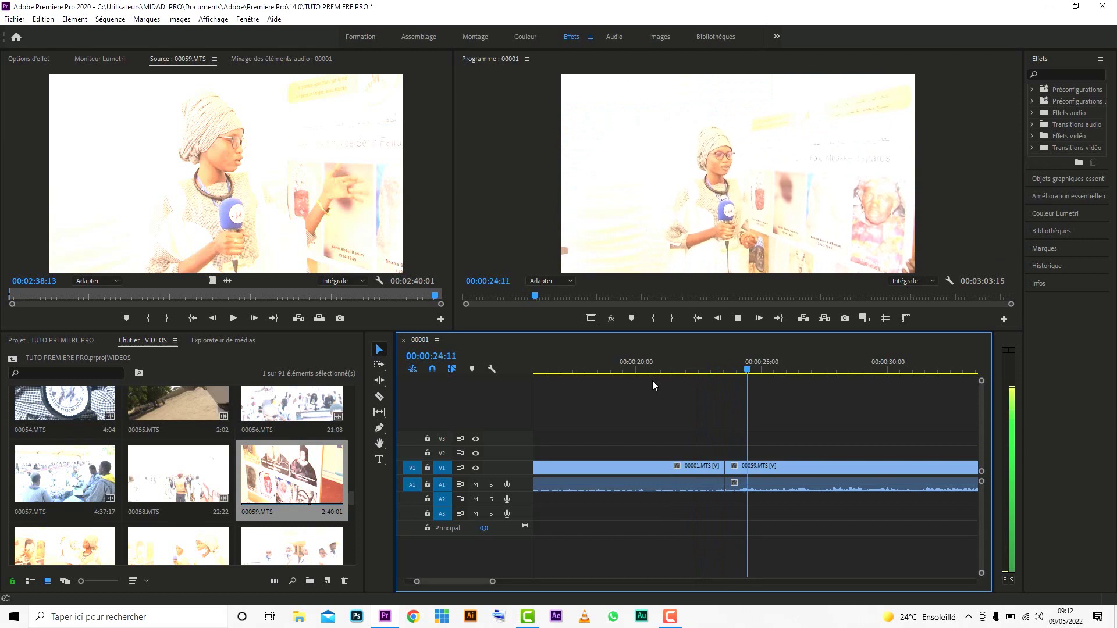
key("space")
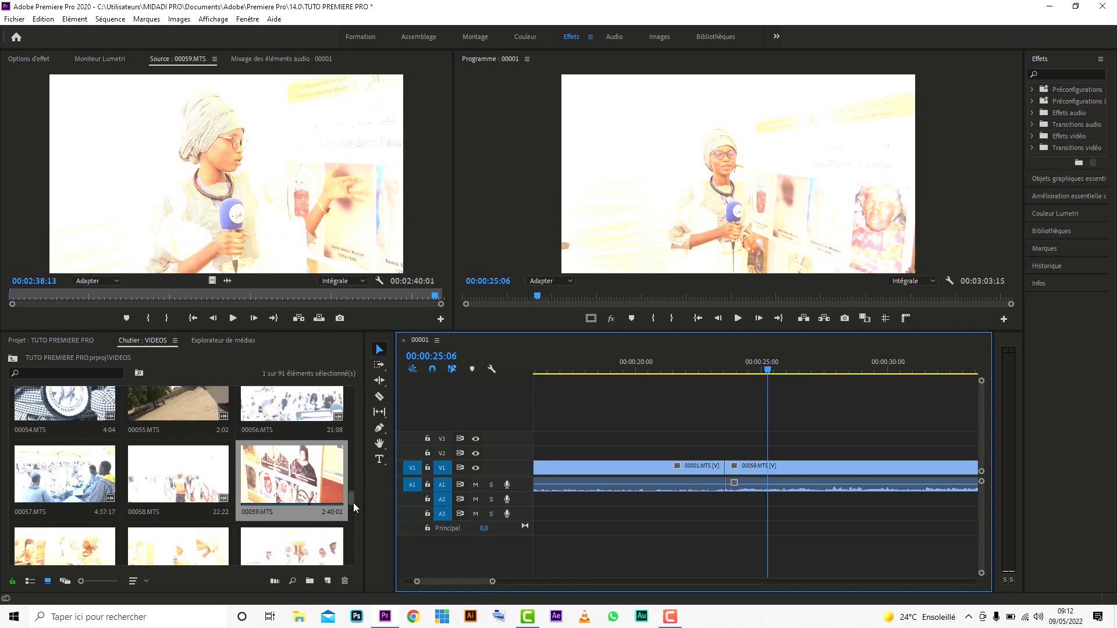
- Load 00048.MTS from the VIDEOS bin into the Source monitor and play it from the start to 00:00:03:15
left_click_drag(354, 503, 354, 485)
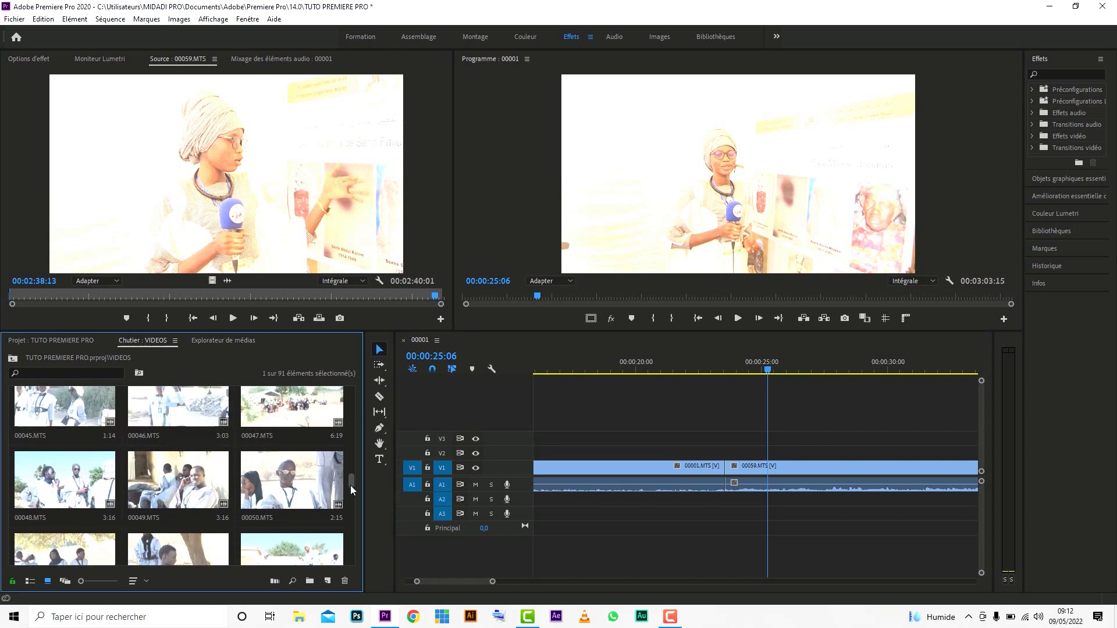
double_click(79, 478)
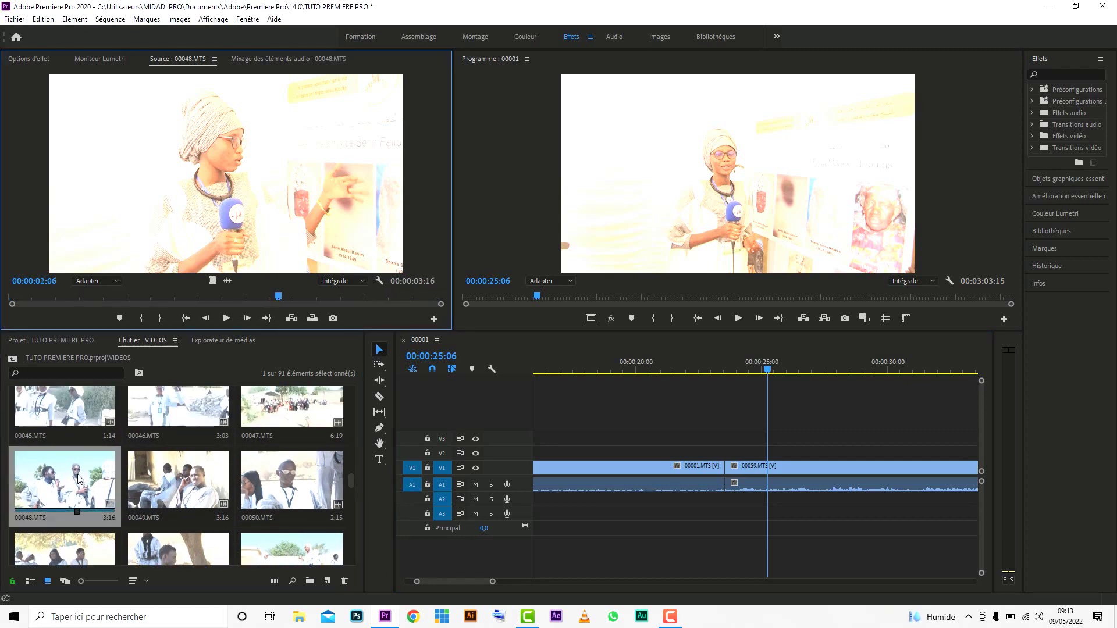
left_click(185, 319)
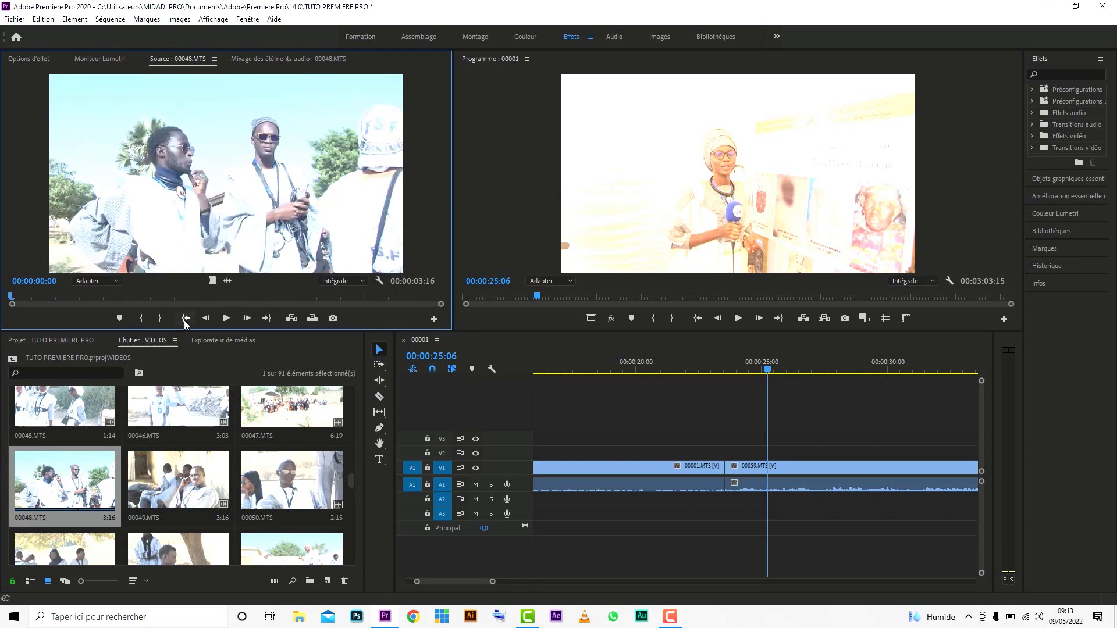
key("space")
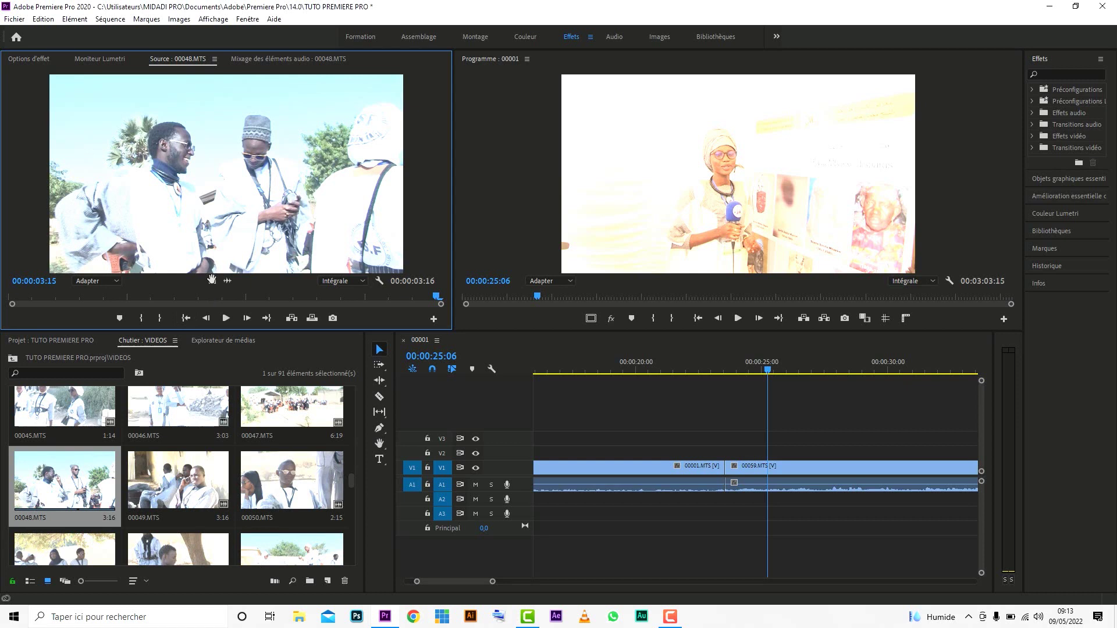
- Overlay only the video of 00048.MTS on V2 across the cut between 00001.MTS and 00059.MTS, and play that section
left_click_drag(211, 280, 696, 453)
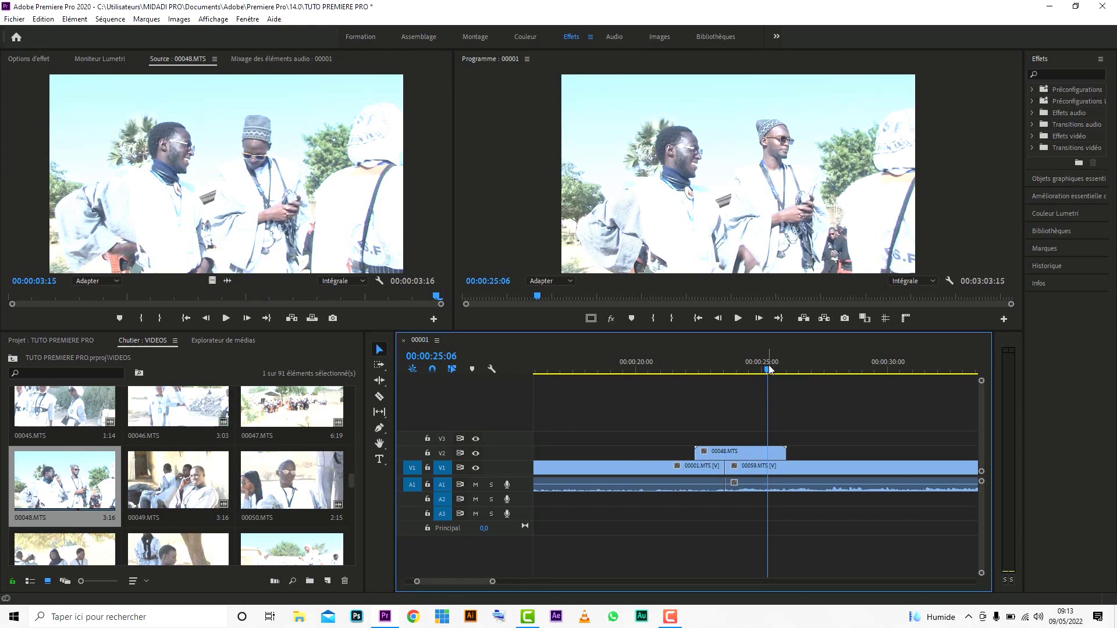
left_click(675, 371)
key("space")
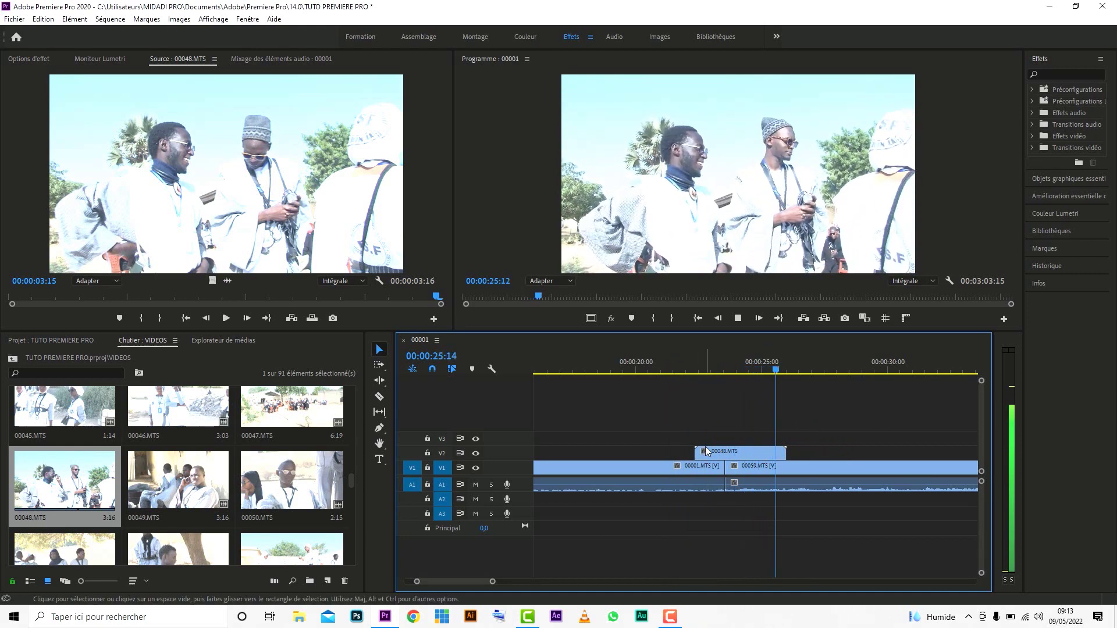
key("space")
- Move the 00048.MTS clip earlier on V2, placing it above 00001.MTS with its start at about 00:00:15
left_click_drag(725, 455, 668, 452)
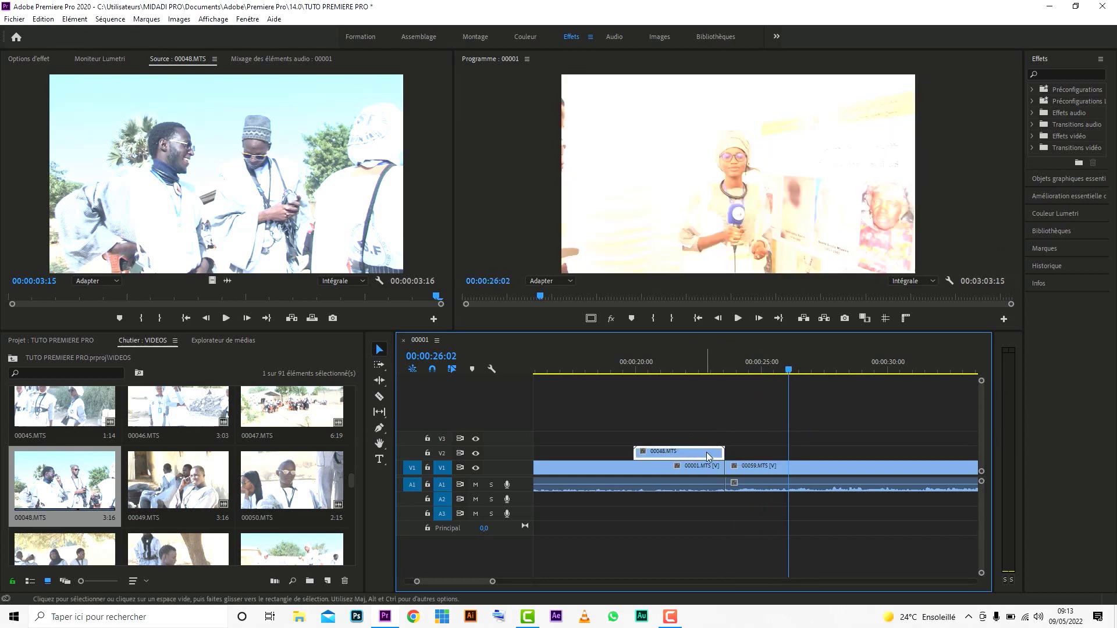
left_click_drag(710, 456, 715, 462)
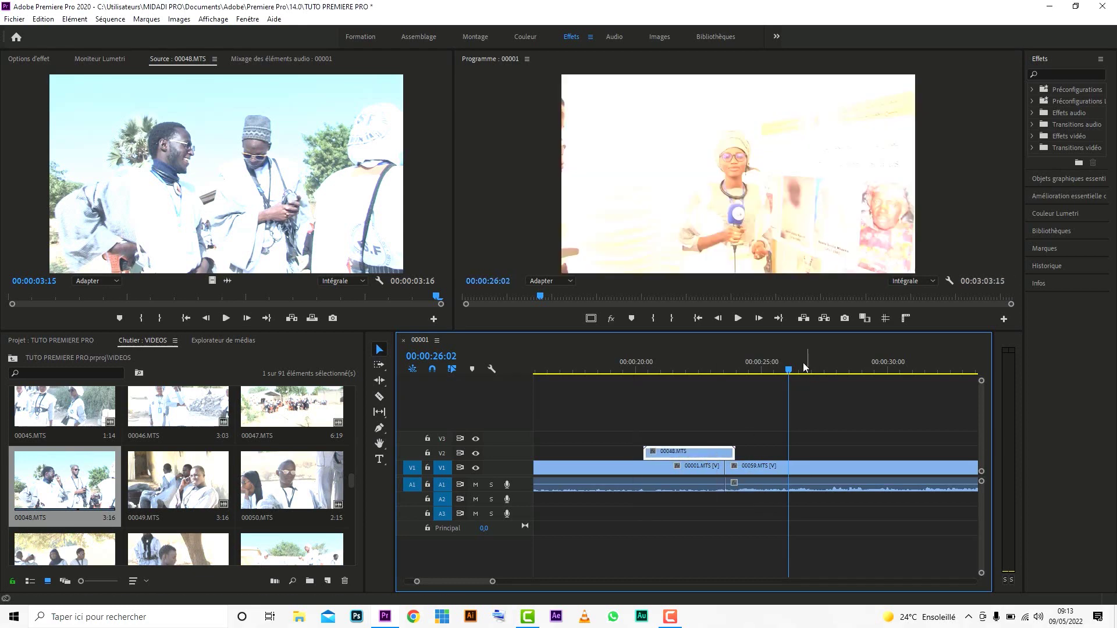
left_click_drag(699, 411, 648, 412)
key("space")
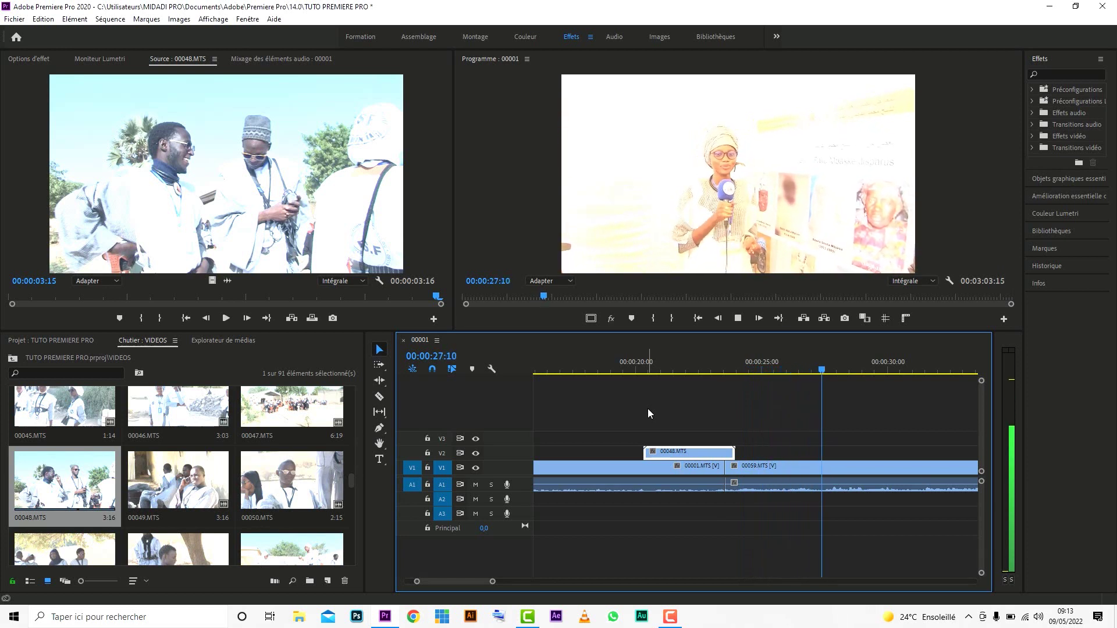
key("space")
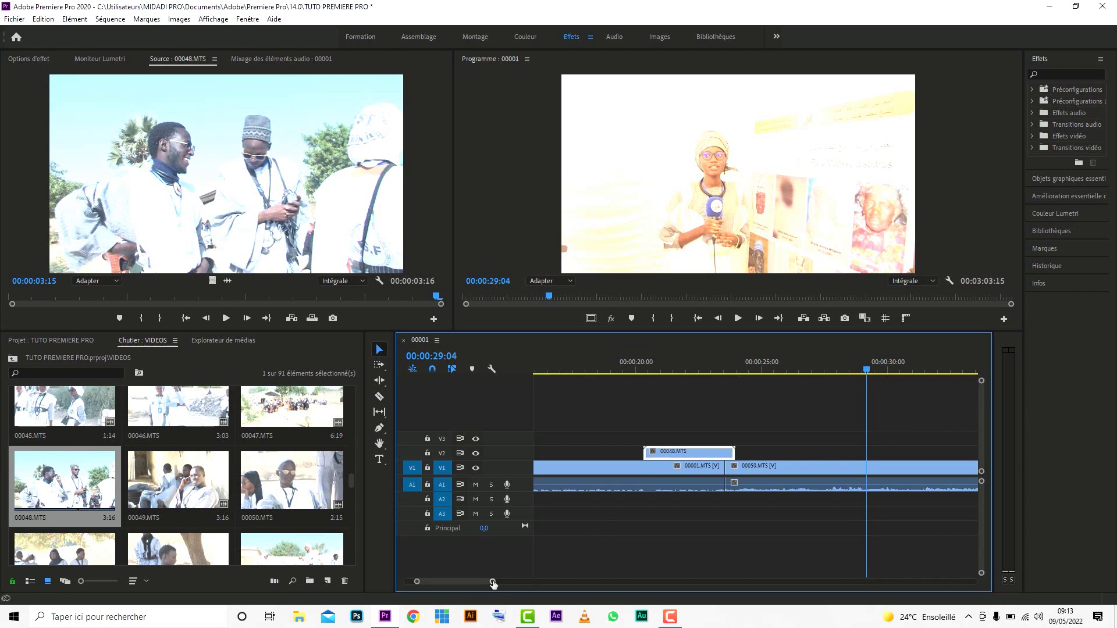
left_click_drag(493, 584, 536, 582)
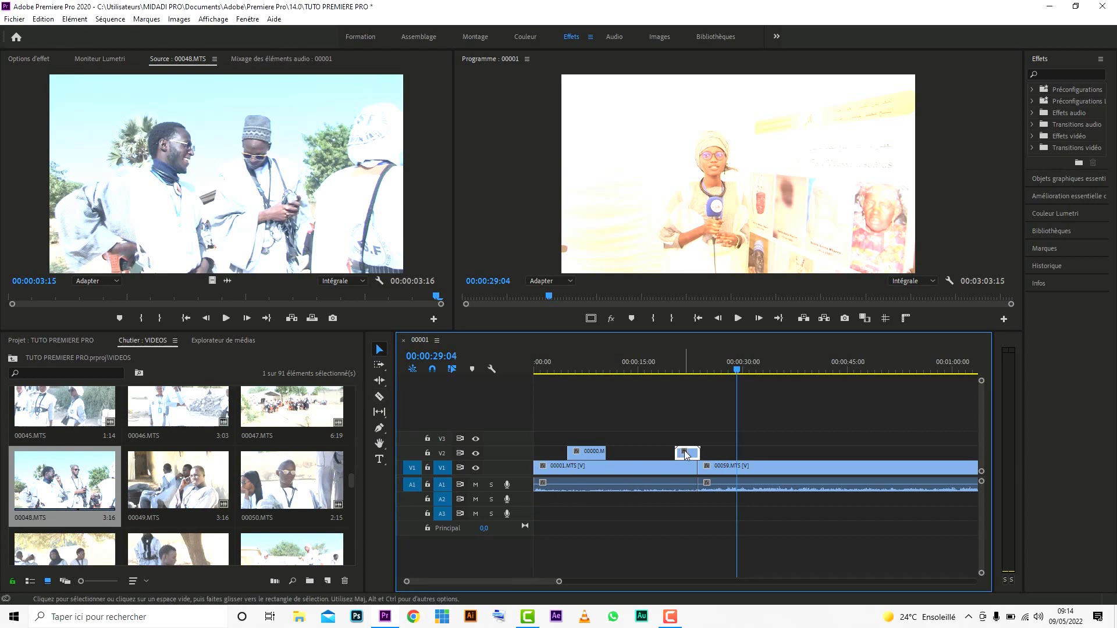
left_click_drag(685, 455, 651, 454)
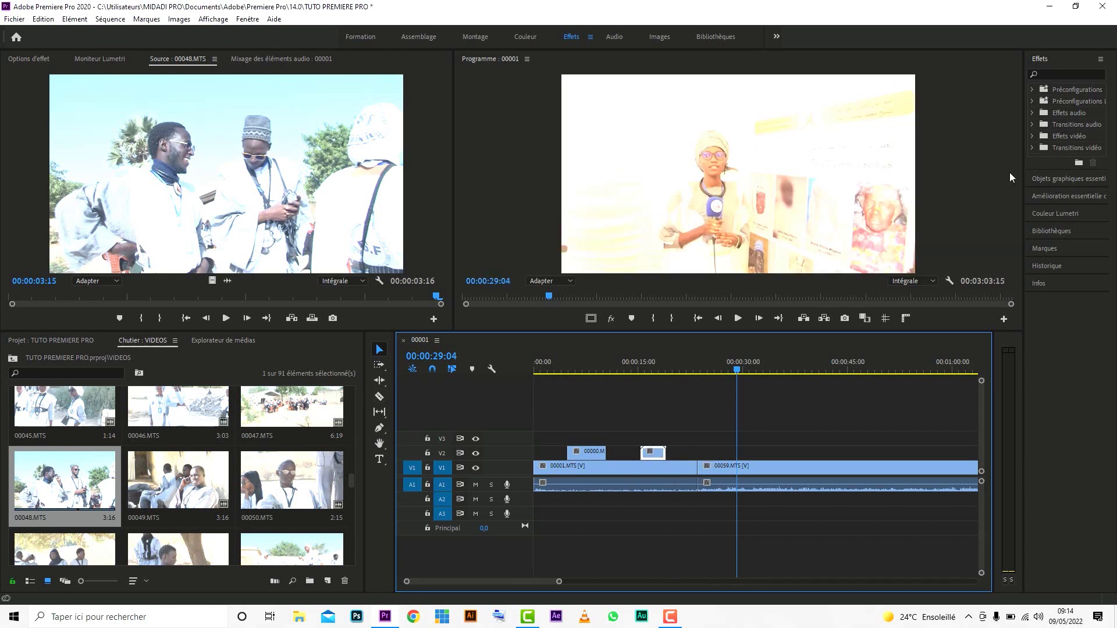
- Widen and lengthen the effects list, and expand its Transitions vidéo category to show the transition groups
left_click_drag(1024, 160, 910, 156)
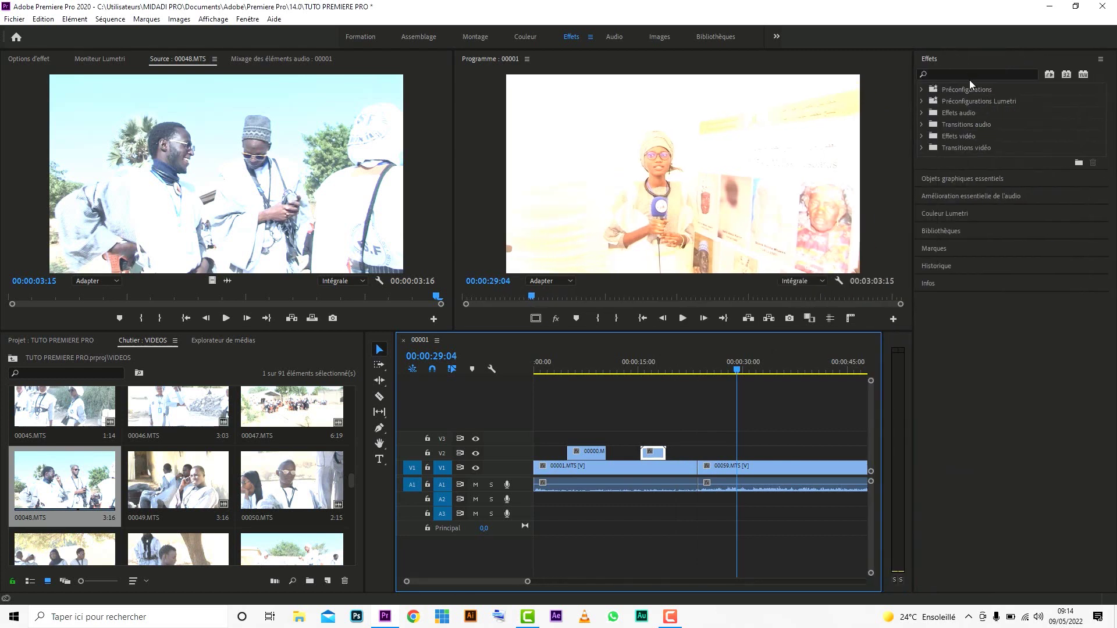
left_click(922, 136)
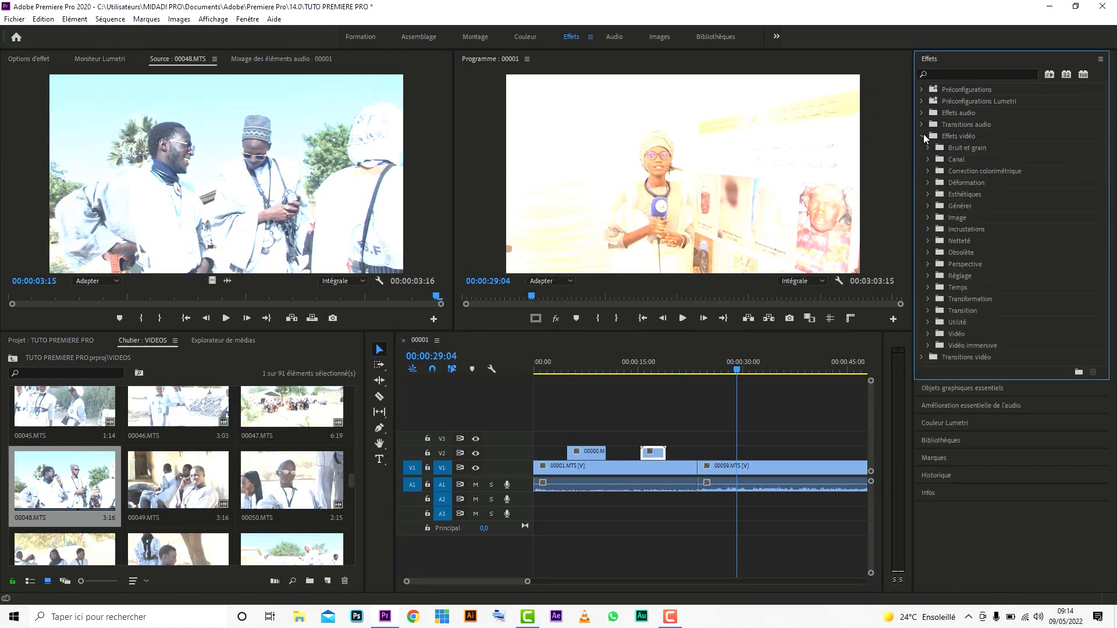
left_click(923, 135)
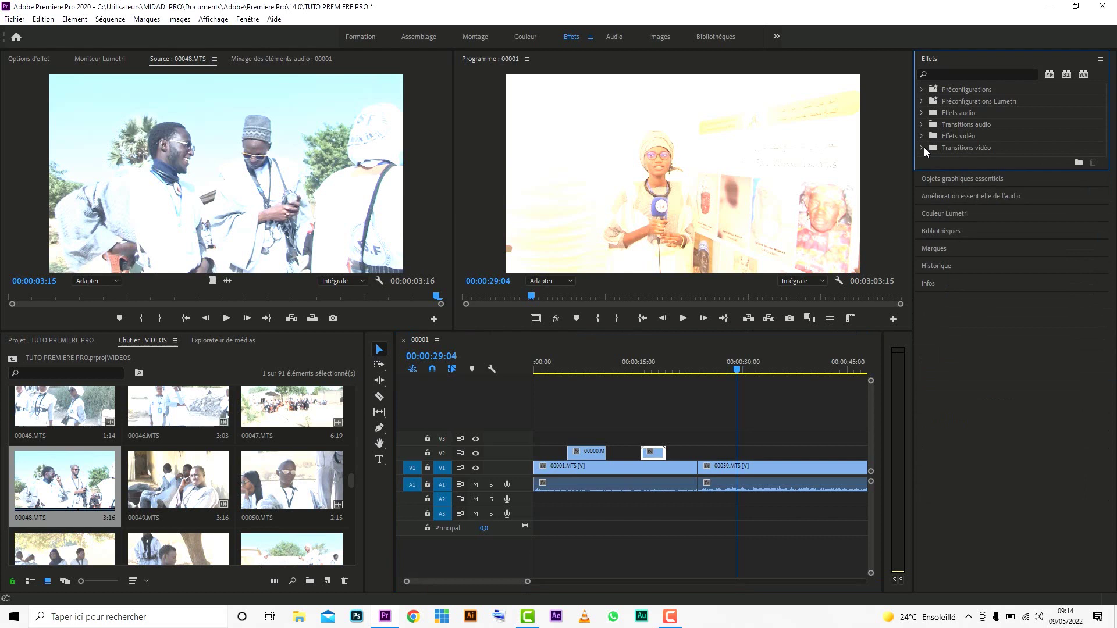
left_click(922, 148)
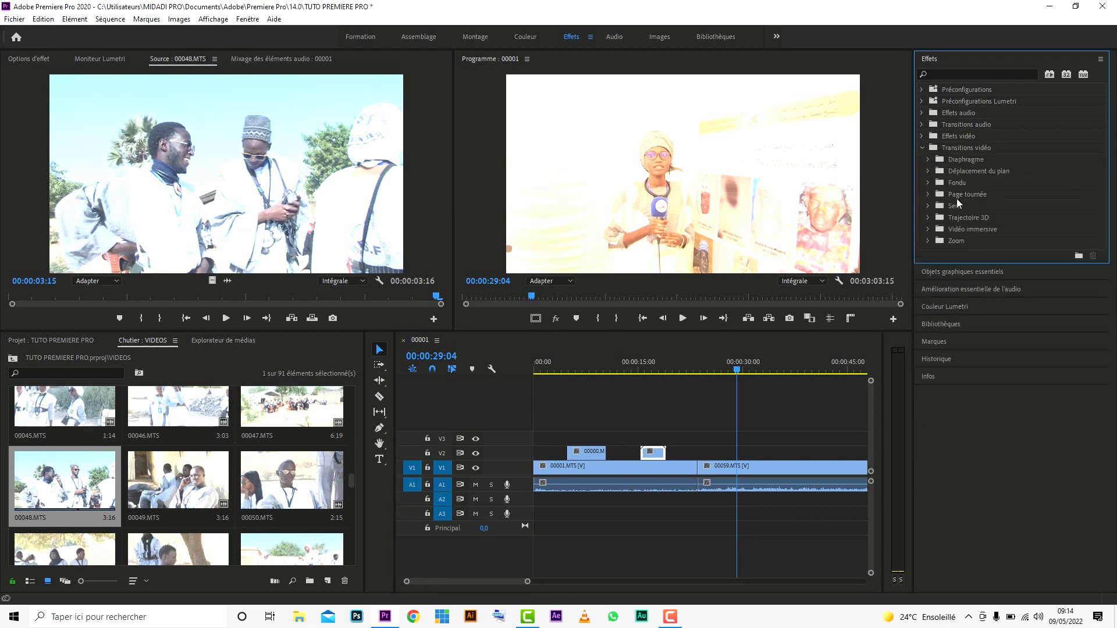
left_click(990, 268)
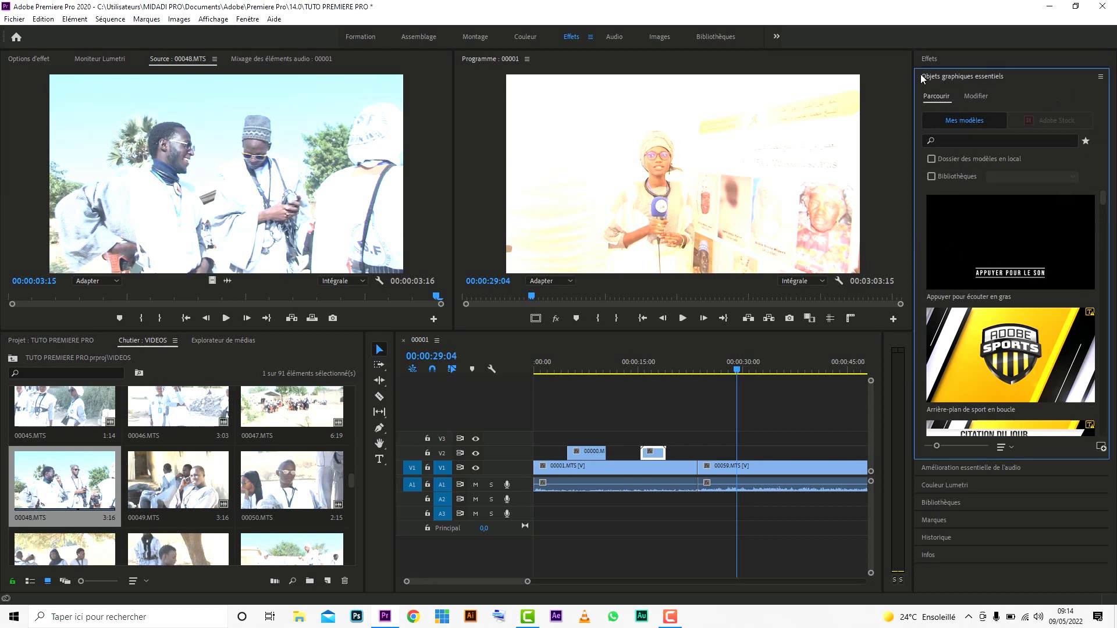
left_click(927, 60)
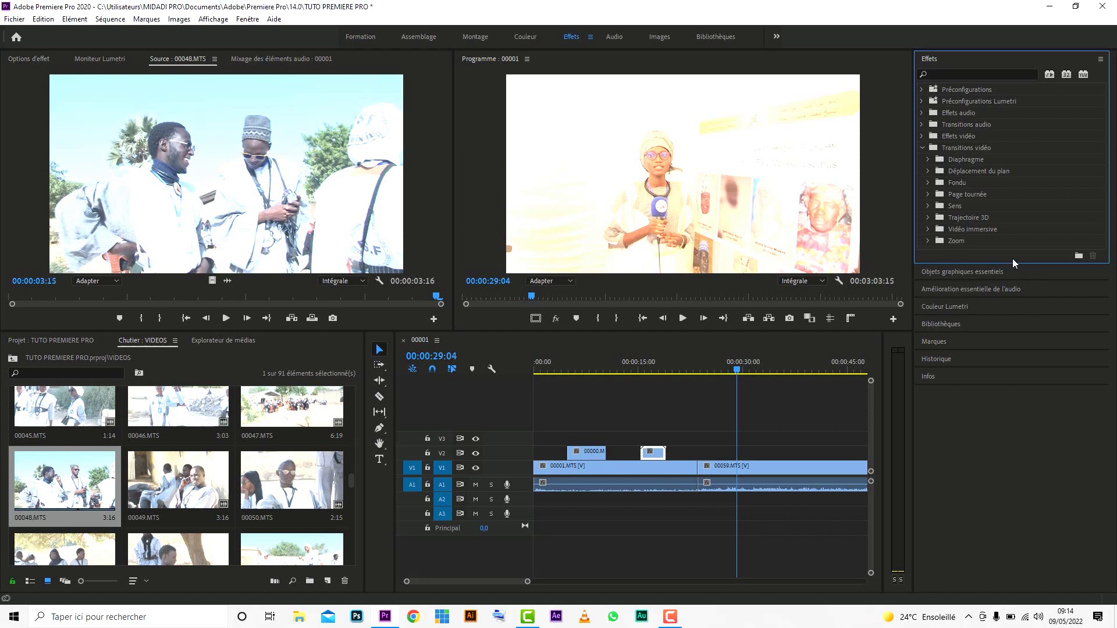
left_click_drag(1013, 262, 1028, 397)
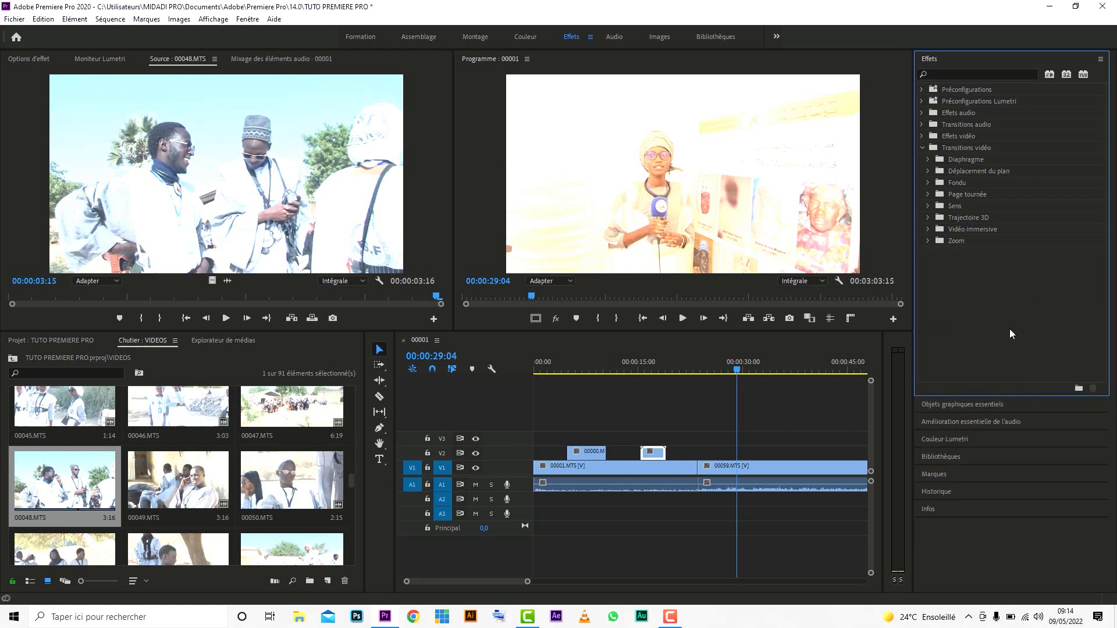
- Apply the Fondu enchaîné transition from the Fondu group to the V1 cut between 00001.MTS and 00059.MTS
left_click(928, 183)
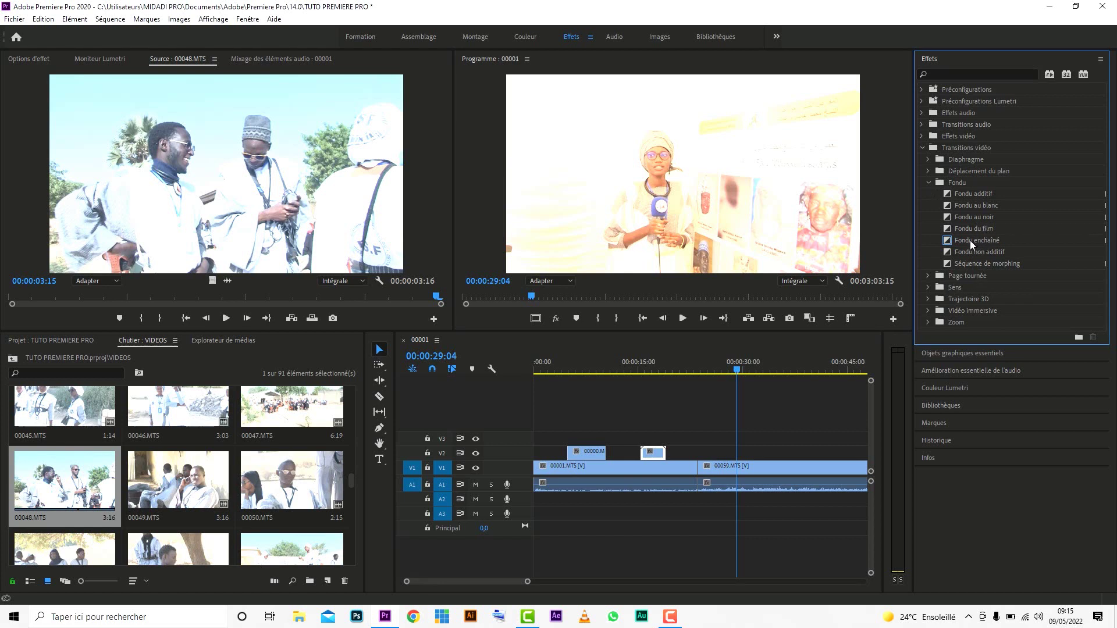
left_click_drag(969, 240, 706, 478)
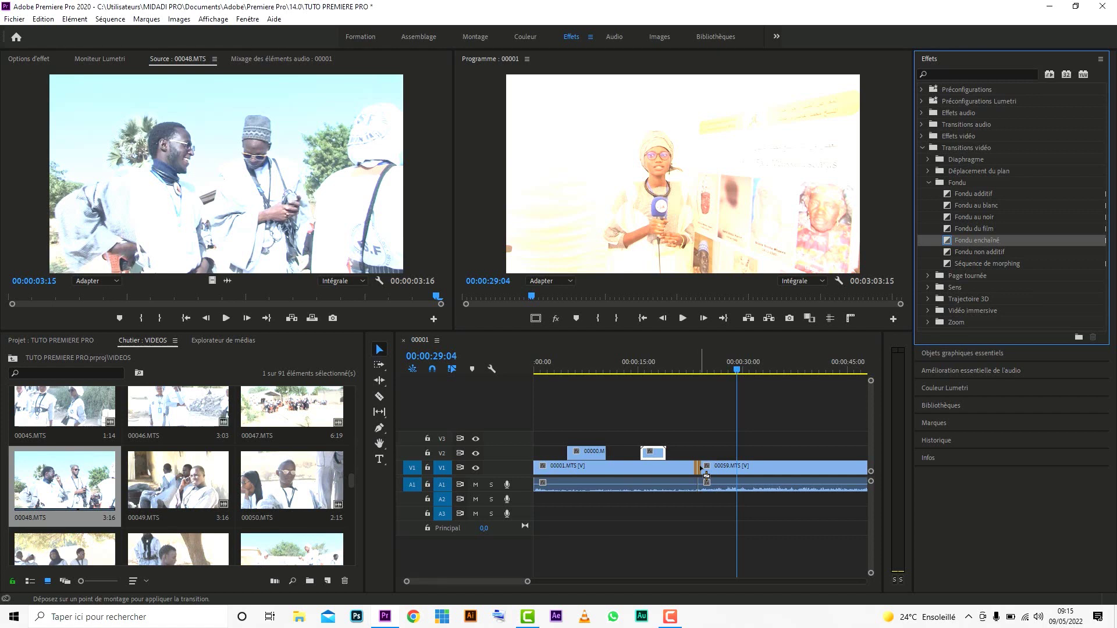
left_click_drag(706, 474, 706, 476)
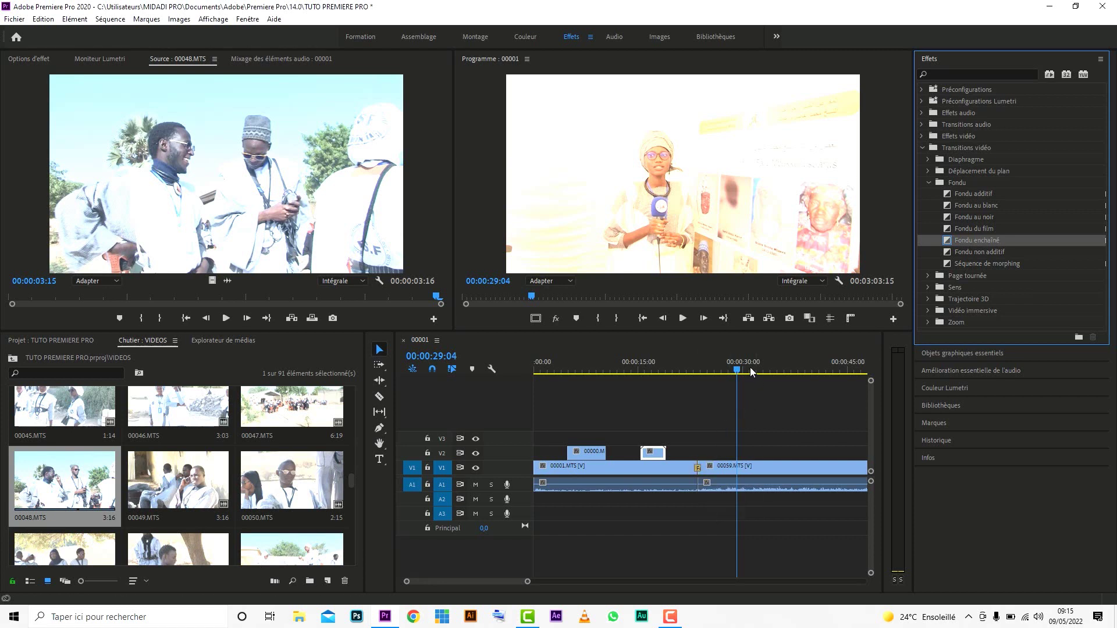
- Play the sequence across the cut between 00001.MTS and 00059.MTS to review the Fondu enchaîné transition, replaying from about 00:00:21:21
left_click_drag(707, 374, 689, 377)
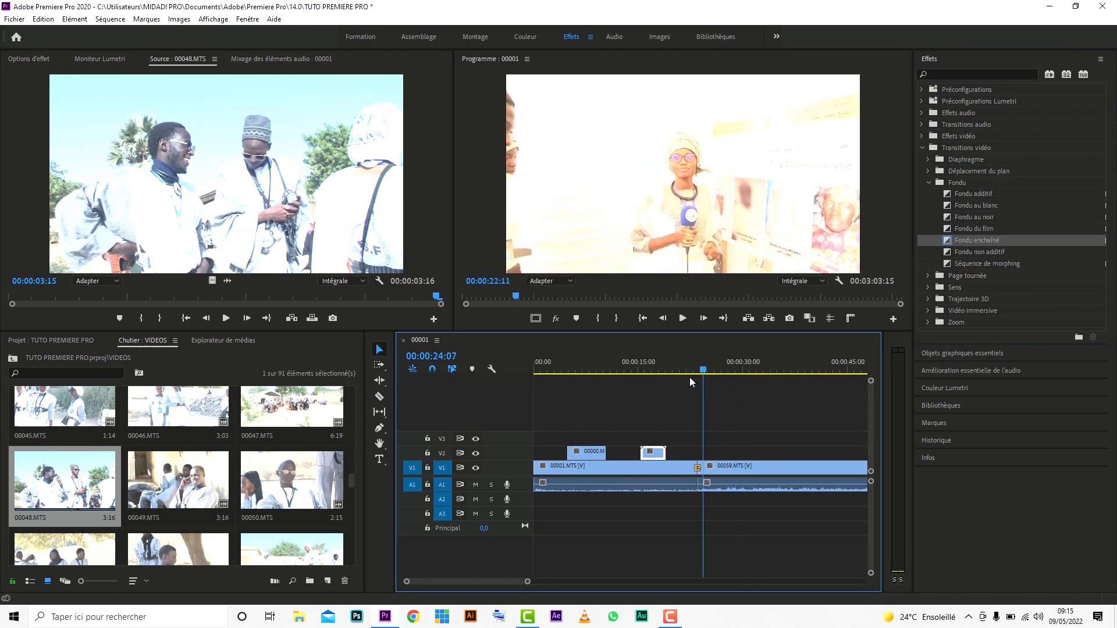
key("space")
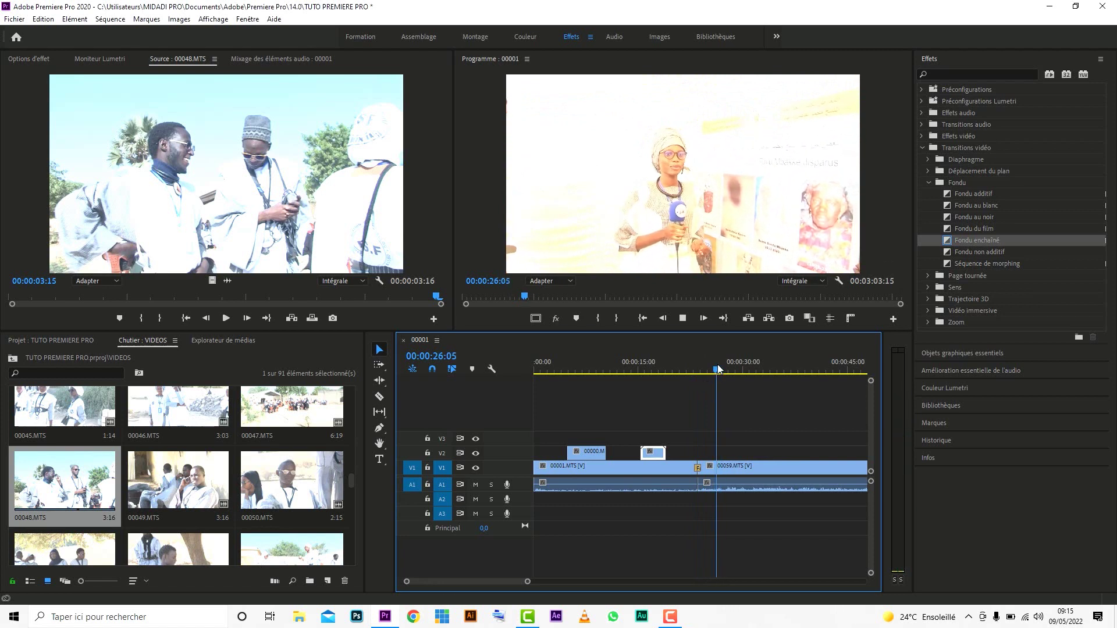
left_click(690, 372)
left_click_drag(690, 373, 687, 373)
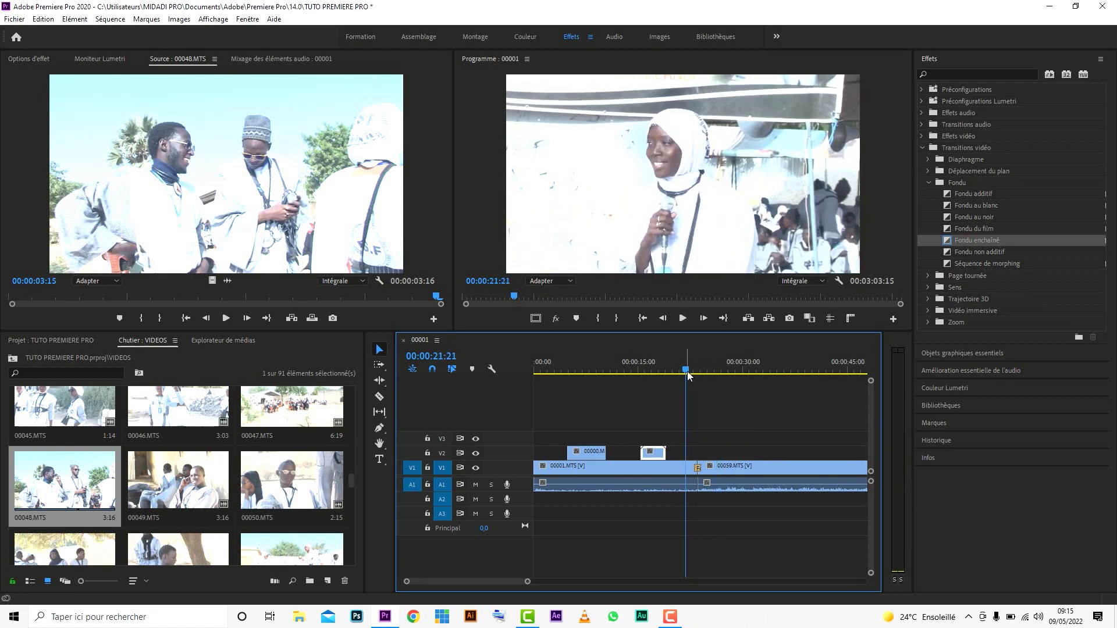
key("space")
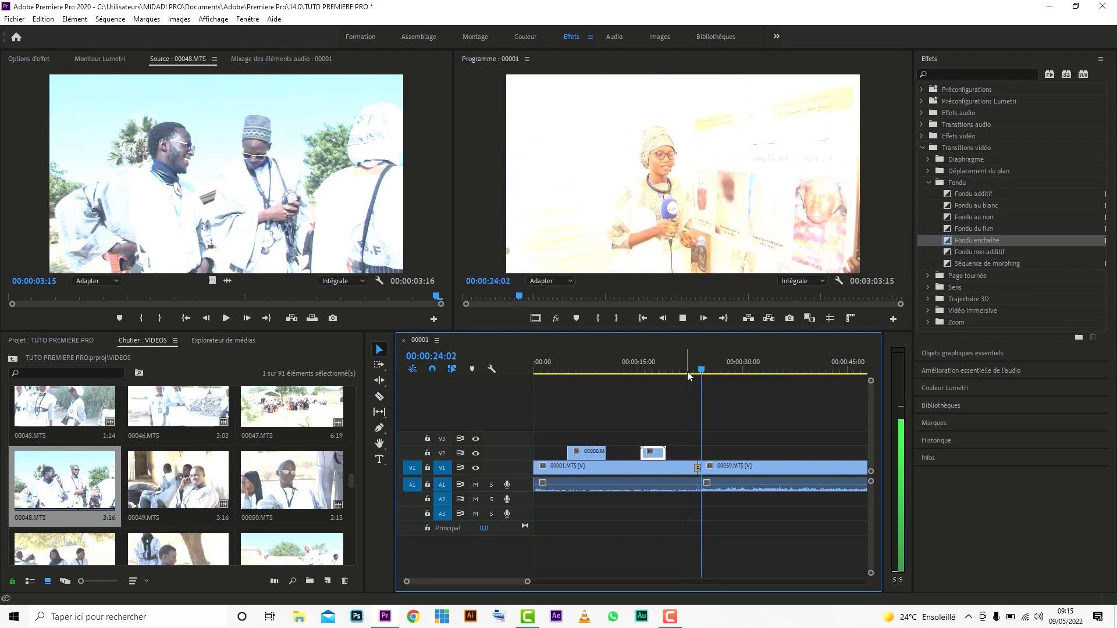
key("space")
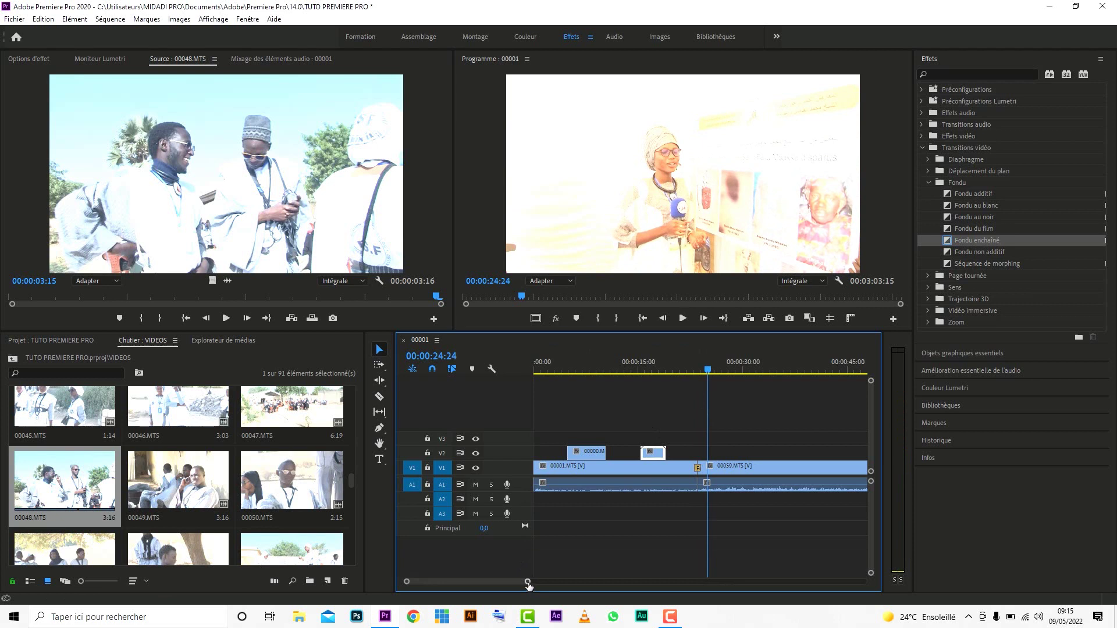
- Set the duration of the Fondu enchaîné transition between 00001.MTS and 00059.MTS to 5 seconds
left_click_drag(527, 582, 466, 582)
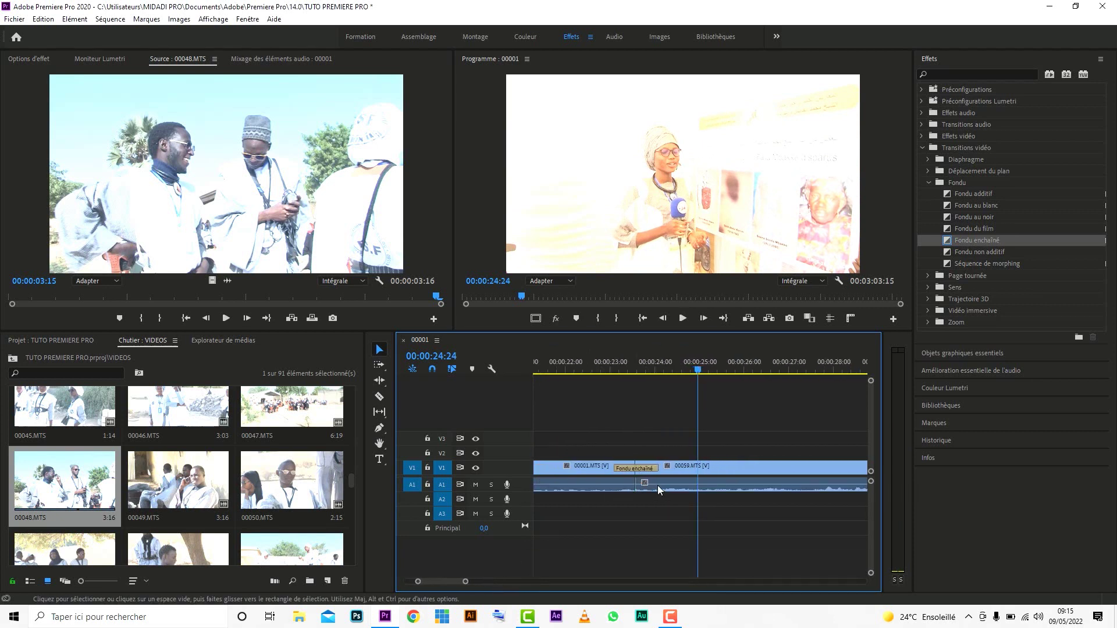
right_click(650, 471)
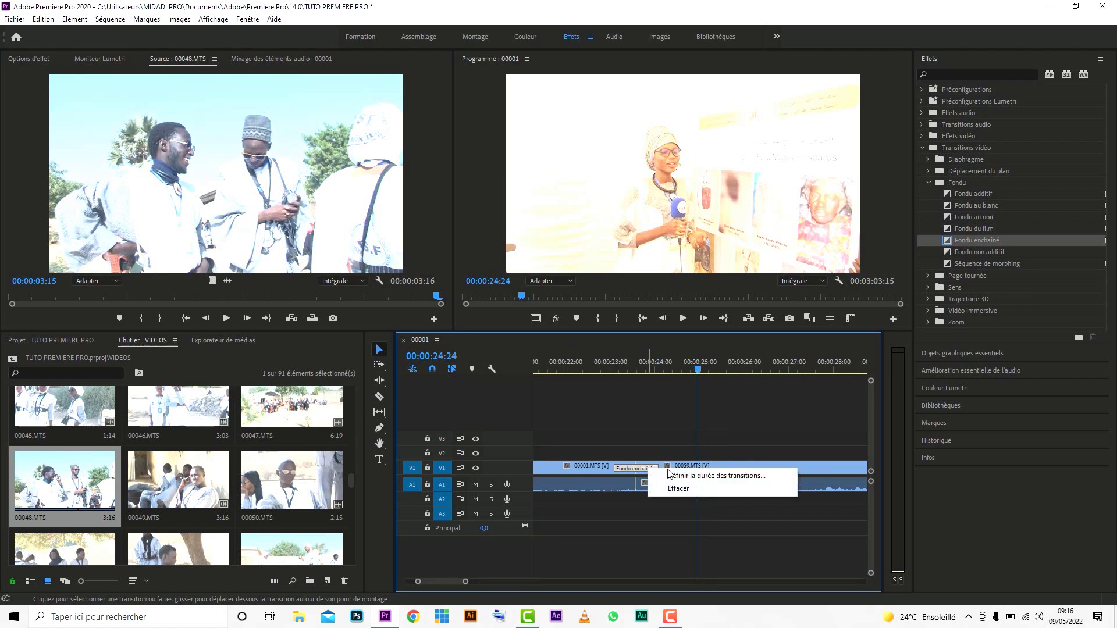
left_click(675, 475)
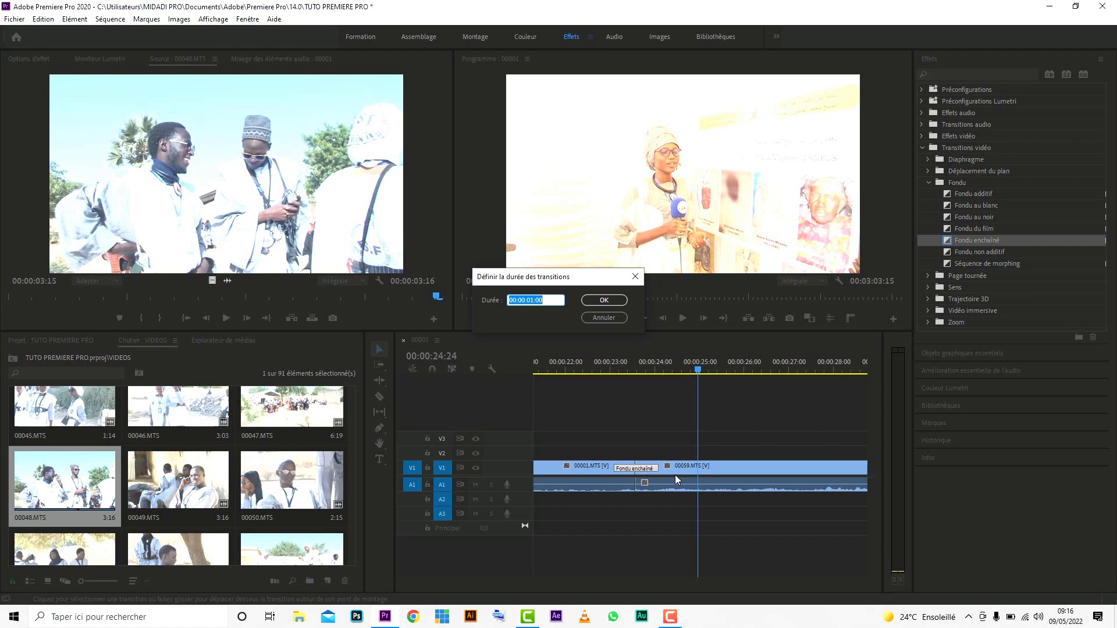
left_click(557, 304)
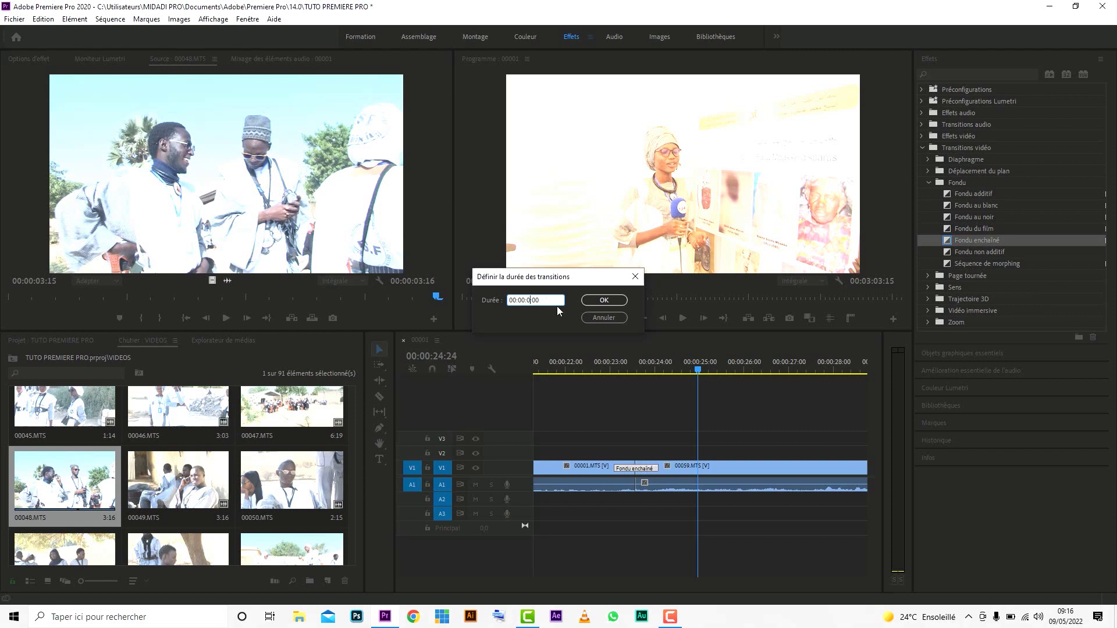
type("5:")
left_click(607, 299)
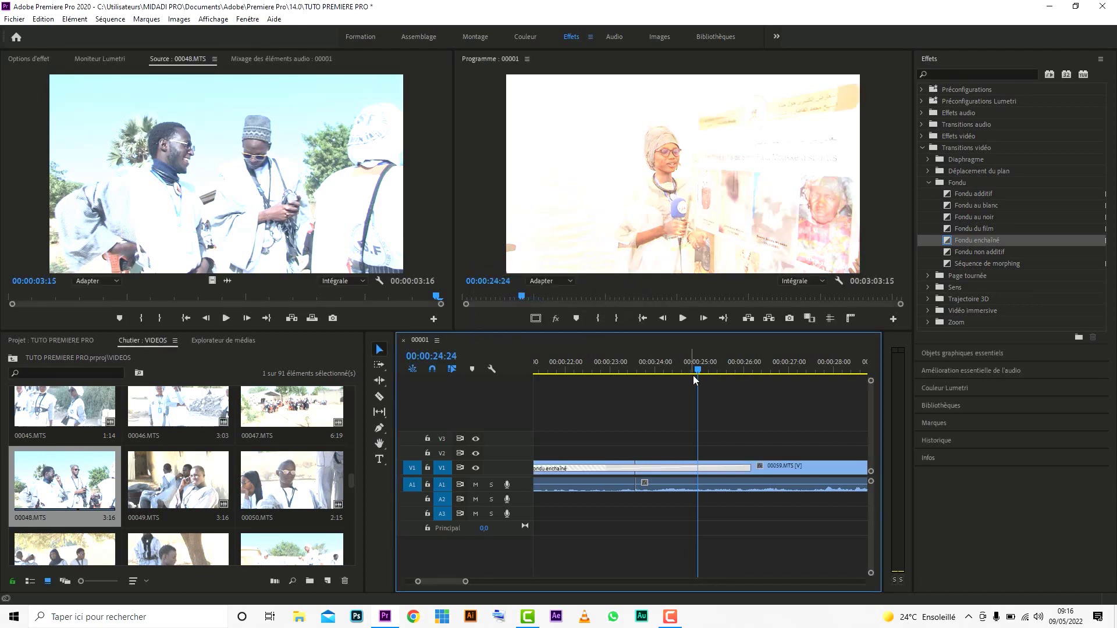
- Play the section around the lengthened Fondu enchaîné transition from its beginning to about 00:00:27:05
left_click_drag(696, 371, 525, 397)
key("space")
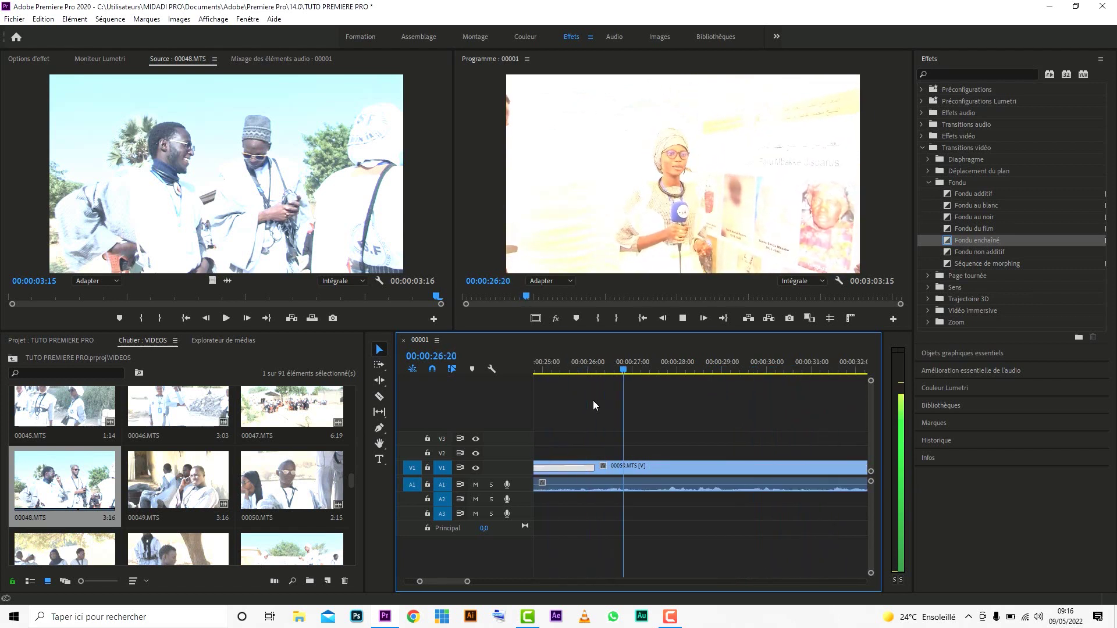
key("space")
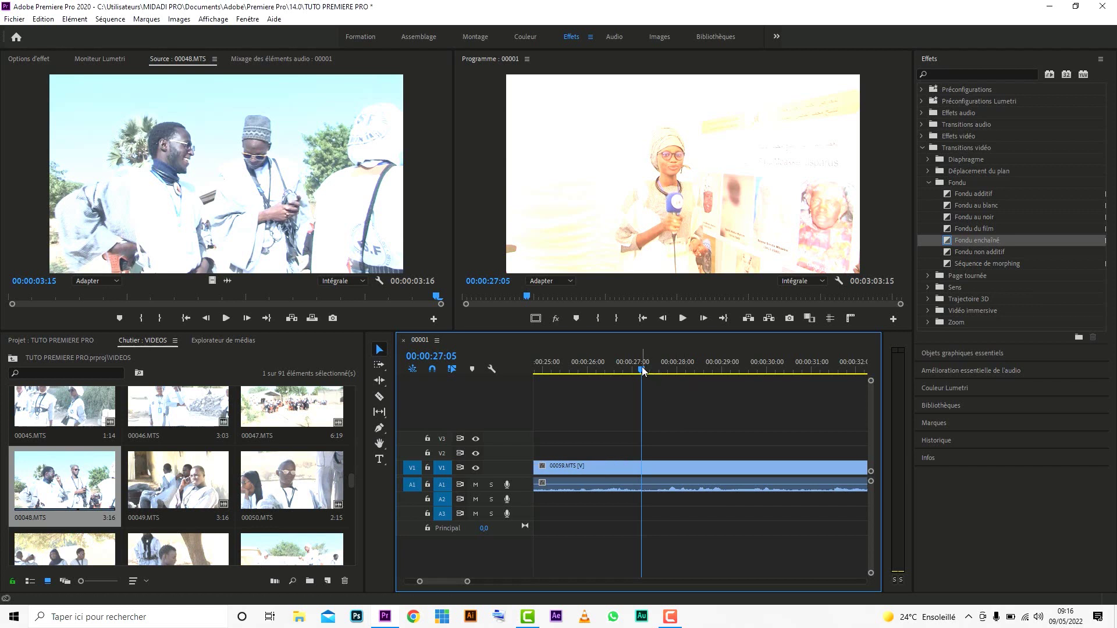
- Return the playhead to 00:00:22:07, before the transition, and show the whole sequence in the timeline
left_click_drag(643, 370, 630, 420)
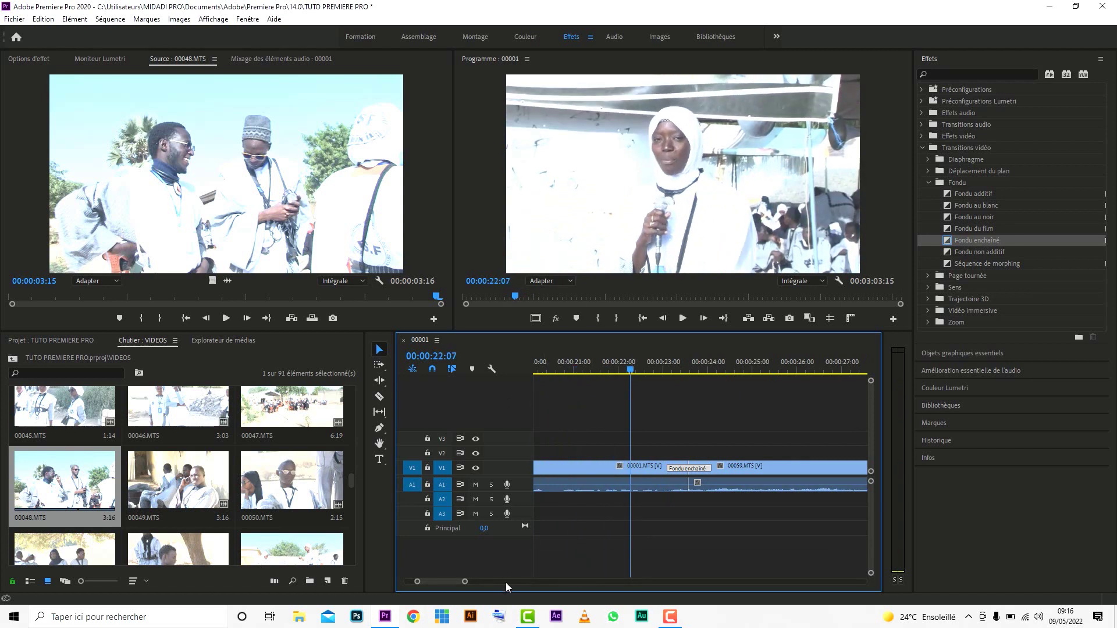
left_click_drag(466, 583, 695, 581)
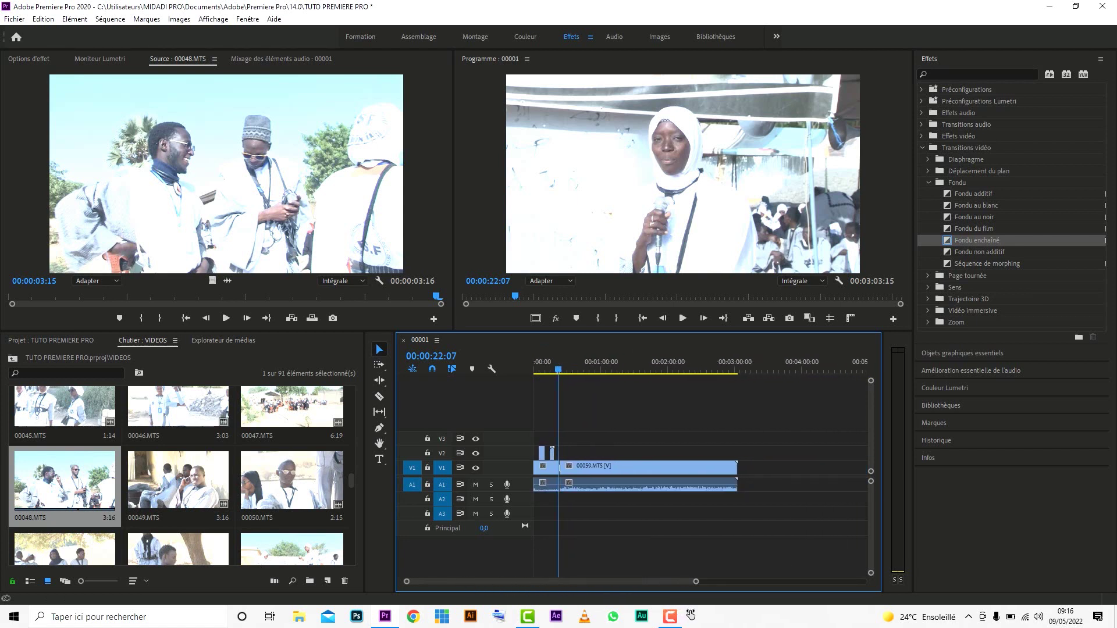